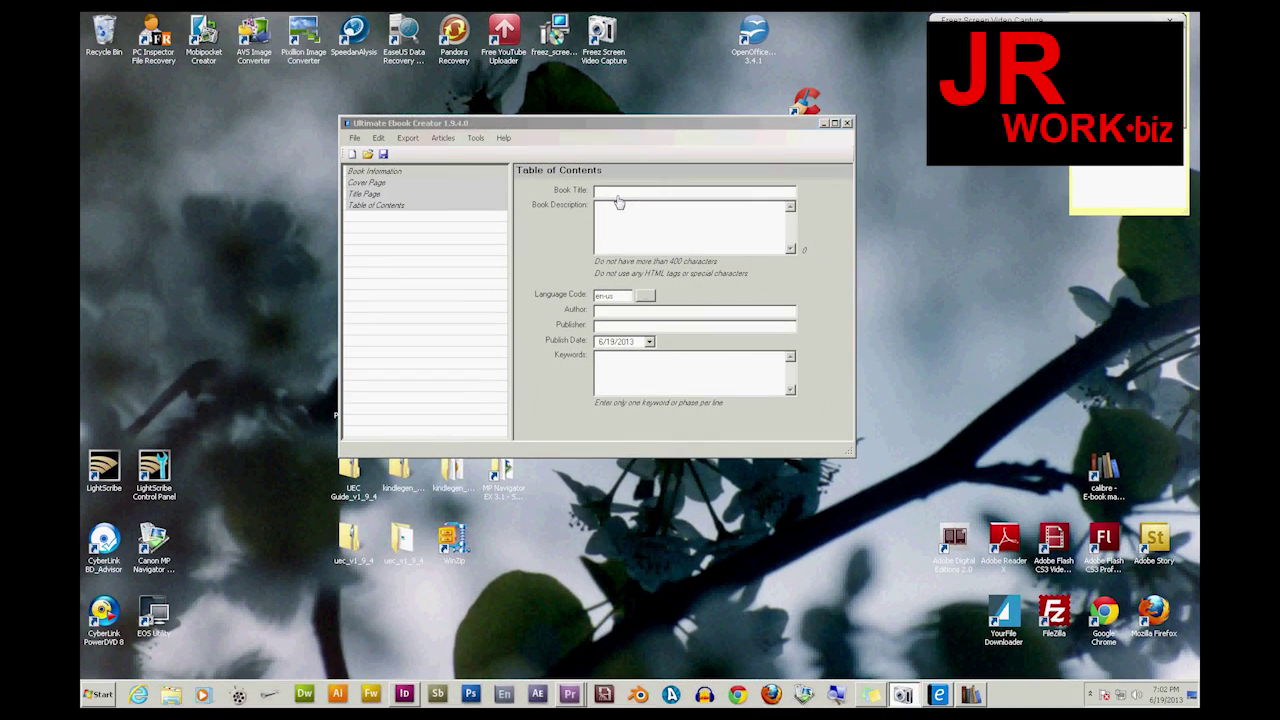
# - Set the book title to "A Book Test" and enter "description" as the book description
pyautogui.click(617, 197)
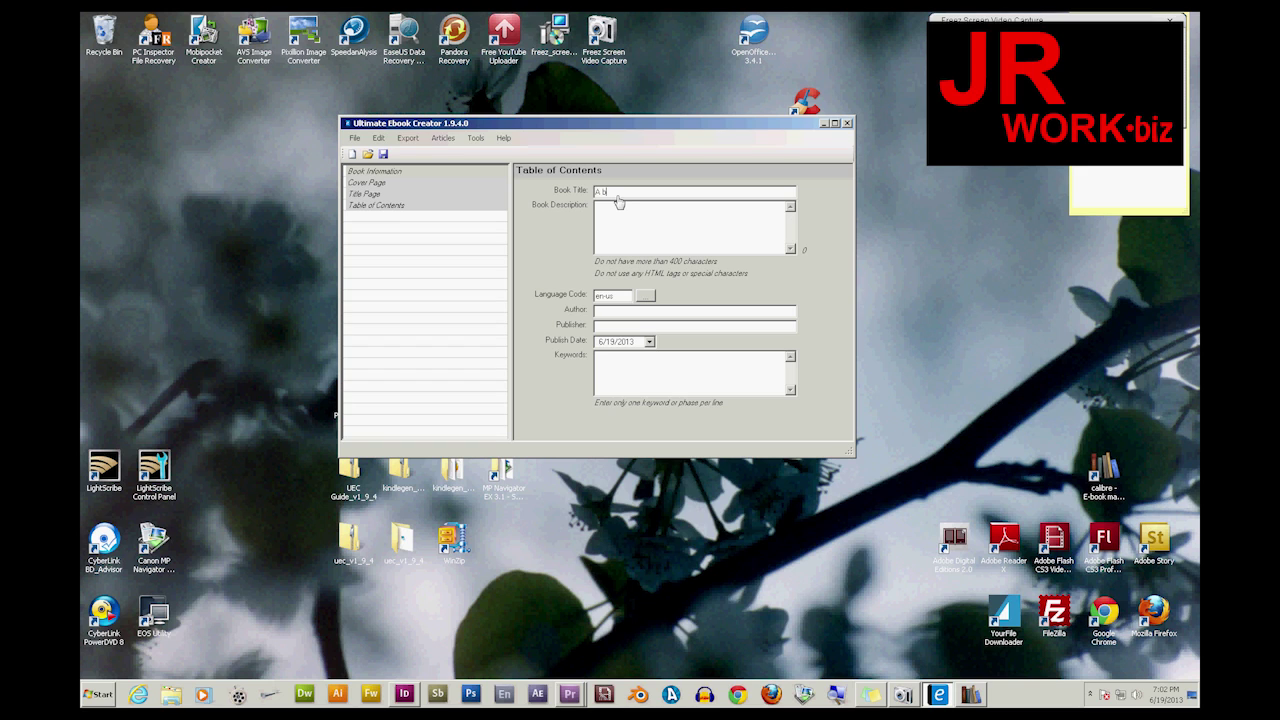
pyautogui.write('A Book Test')
pyautogui.click(637, 212)
pyautogui.write('A')
pyautogui.write('escri')
pyautogui.write('ption')
pyautogui.moveTo(596, 206); pyautogui.dragTo(638, 237)
# - Enter the author's full name and set the publisher to "Mystic Night Pictures"
pyautogui.click(614, 313)
pyautogui.write('Mike M Burke')
pyautogui.click(619, 327)
pyautogui.write('M')
pyautogui.write('ystic Night | V')
pyautogui.write('ictu')
pyautogui.write('res')
# - Enter the book keywords "one", "two" and "three", each on its own line
pyautogui.click(612, 362)
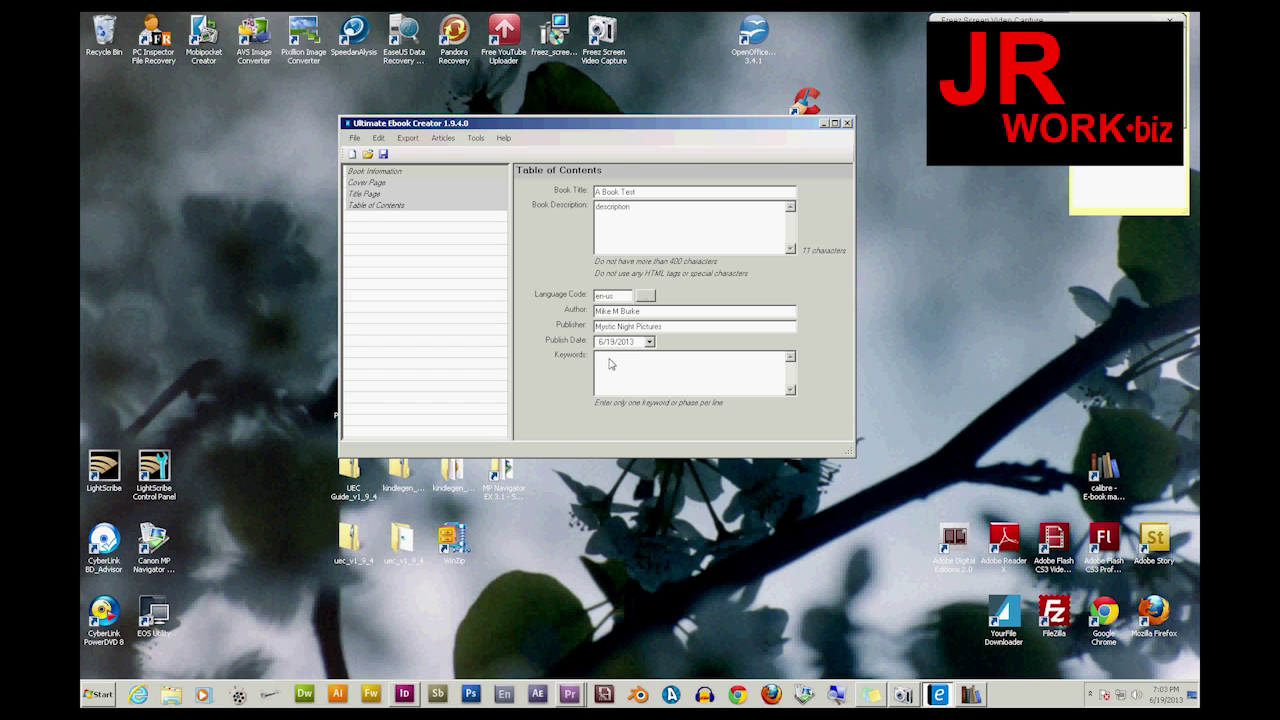
pyautogui.write('one tw')
pyautogui.press('BackSpace')
pyautogui.press('BackSpace')
pyautogui.press('BackSpace')
pyautogui.write('two')
pyautogui.press('Return')
pyautogui.write('three')
# - Set the cover page image to the file CONNECTICUT UNSEEN COVER-PART 1
pyautogui.click(369, 185)
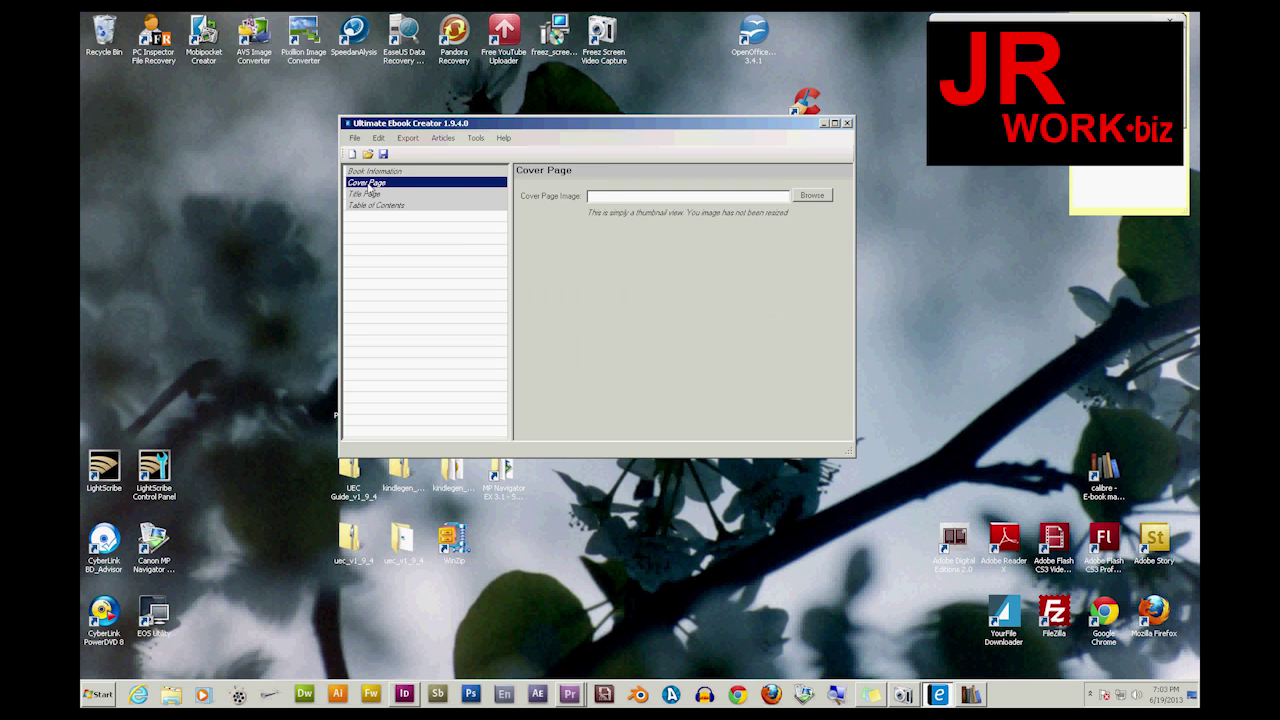
pyautogui.click(812, 196)
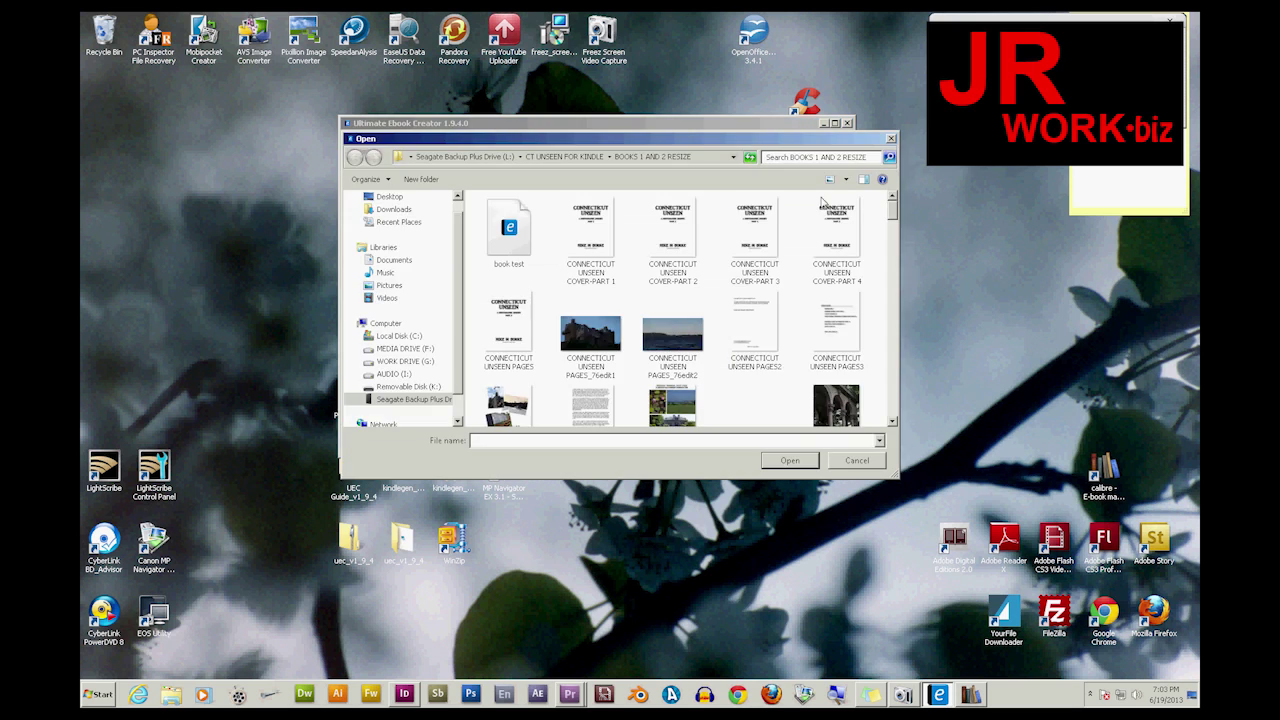
pyautogui.click(604, 230)
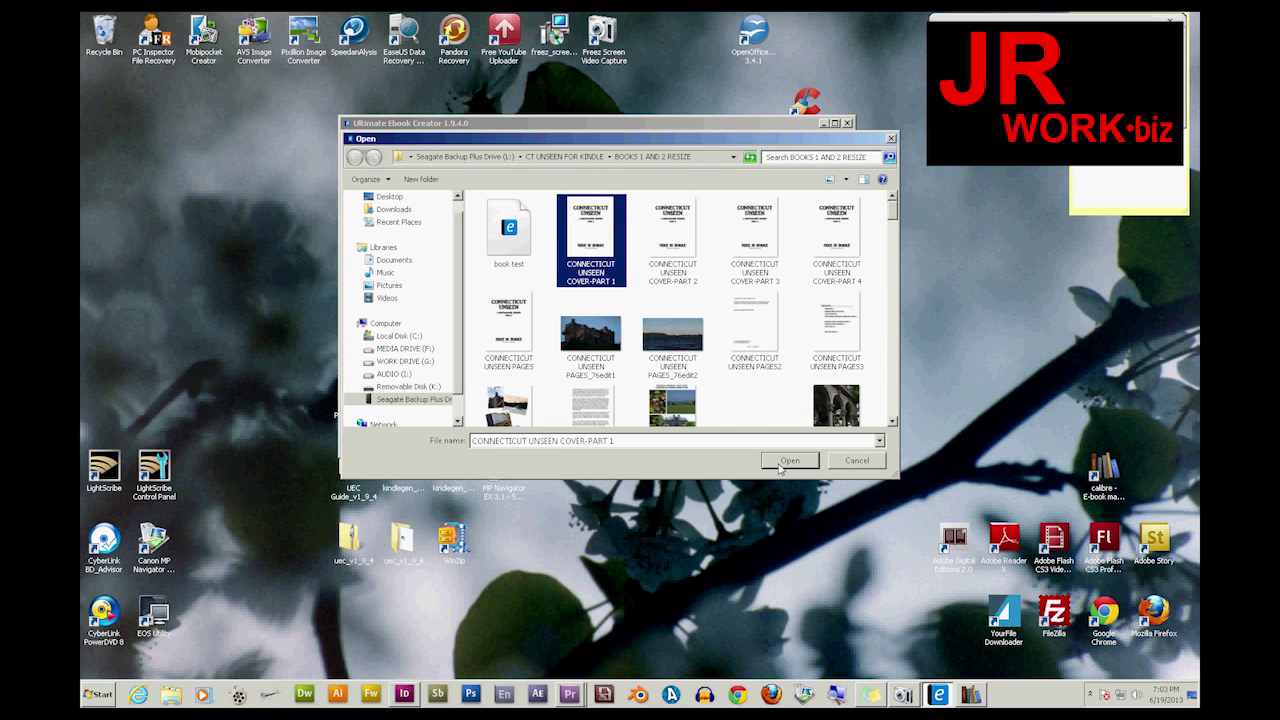
pyautogui.click(785, 461)
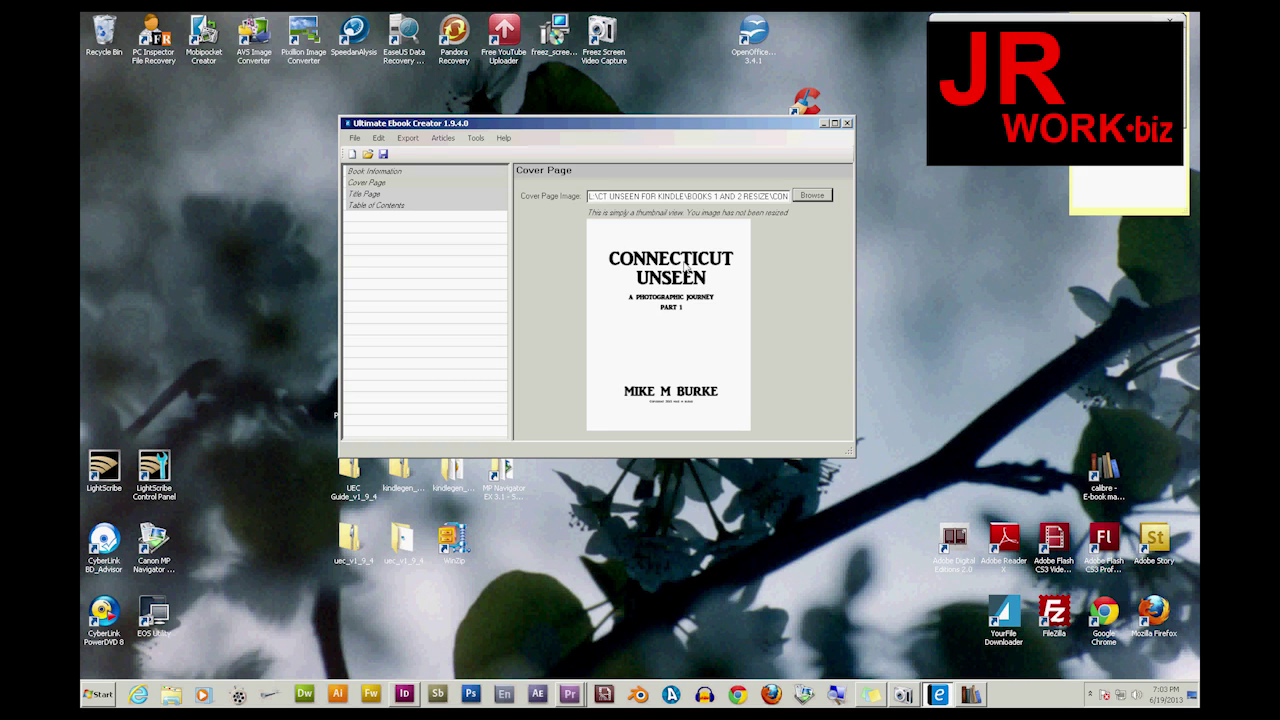
# - On the title page, change the copyright year to 2013 and replace the author or publisher placeholder with "Mystic Night Pictures"
pyautogui.click(366, 193)
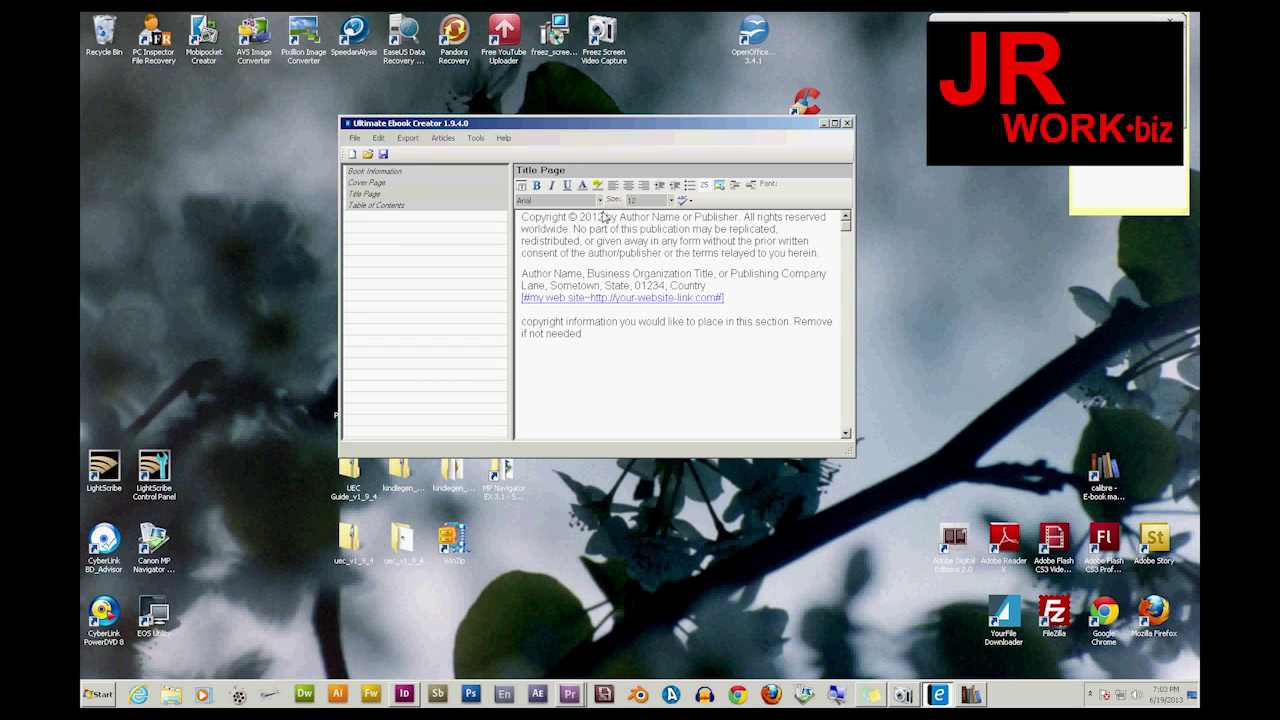
pyautogui.click(604, 217)
pyautogui.moveTo(739, 220); pyautogui.dragTo(635, 219)
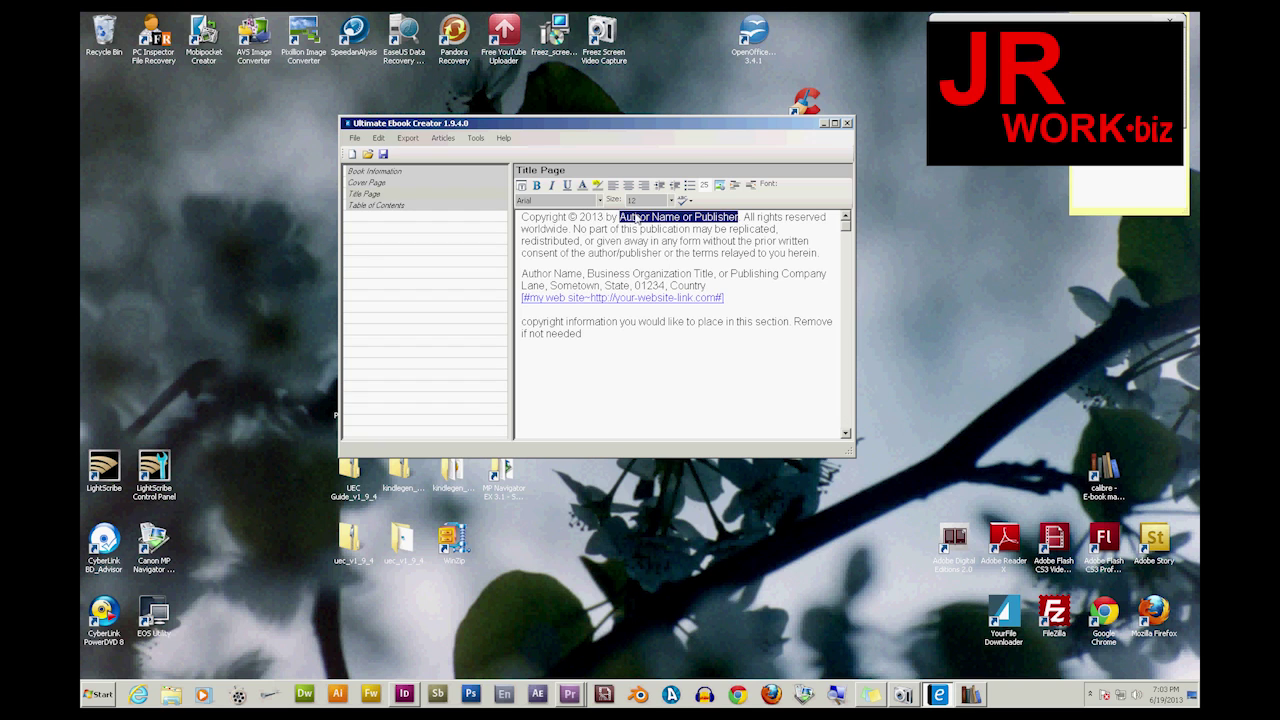
pyautogui.write('Mystic Night Pixel')
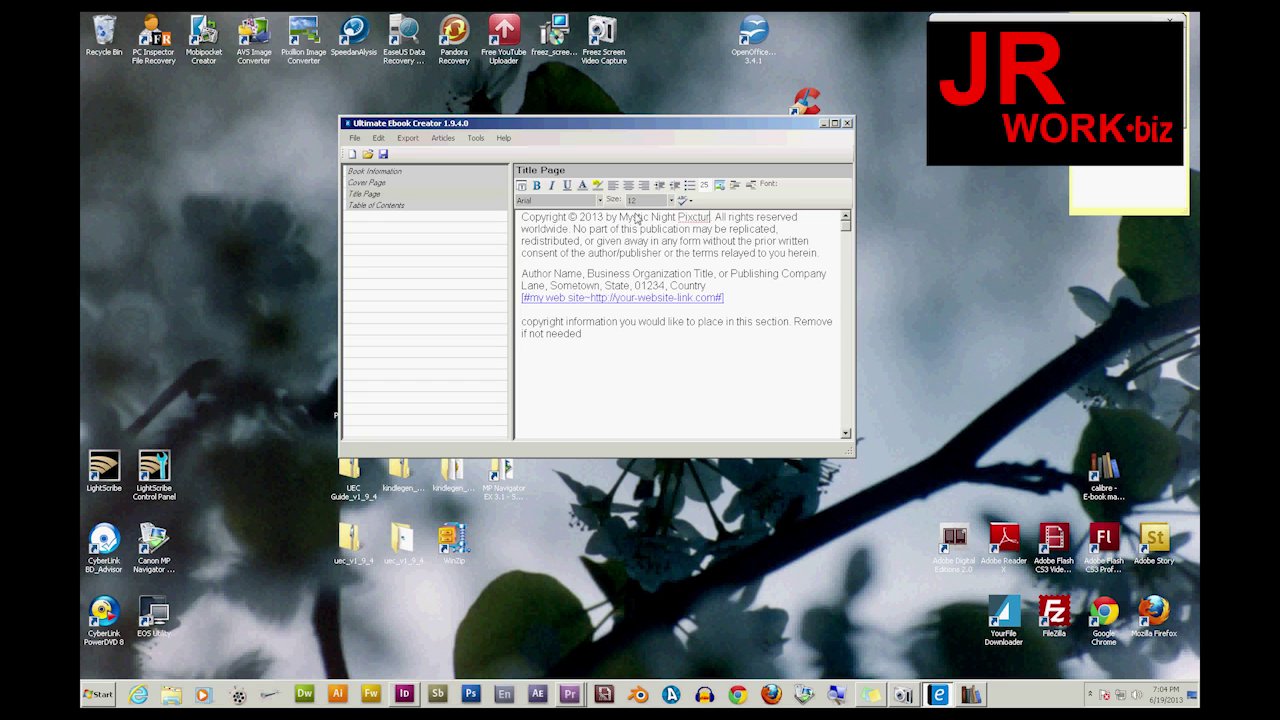
pyautogui.press('BackSpace')
pyautogui.press('BackSpace')
pyautogui.press('BackSpace')
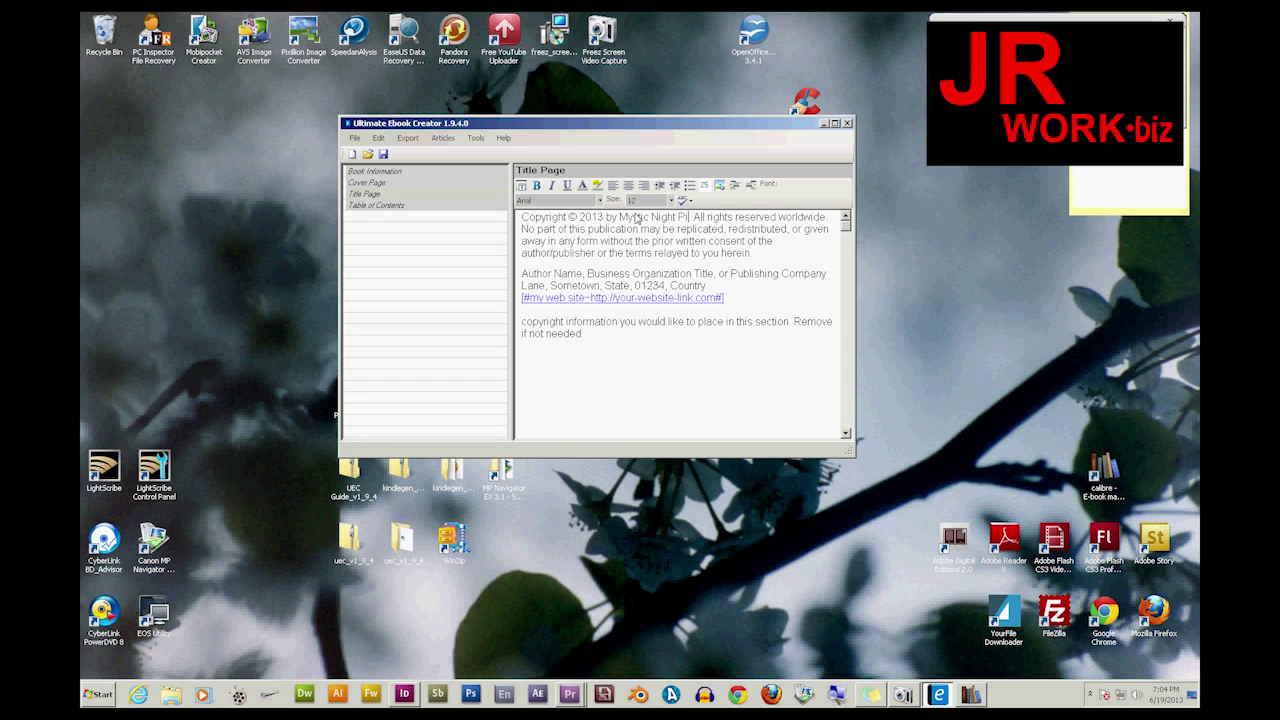
pyautogui.write('cture')
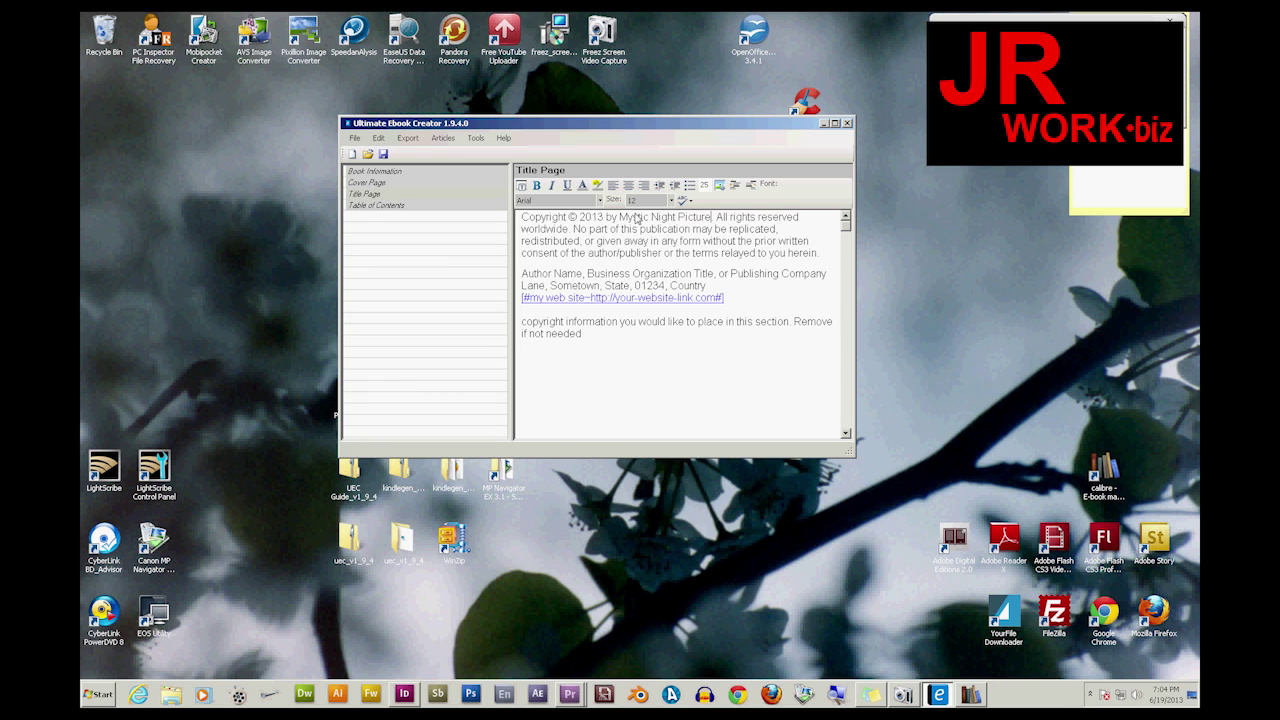
pyautogui.write('s.')
# - Delete the placeholder paragraph about extra copyright information at the end of the title page
pyautogui.click(593, 338)
pyautogui.moveTo(593, 338); pyautogui.dragTo(535, 322)
pyautogui.press('BackSpace')
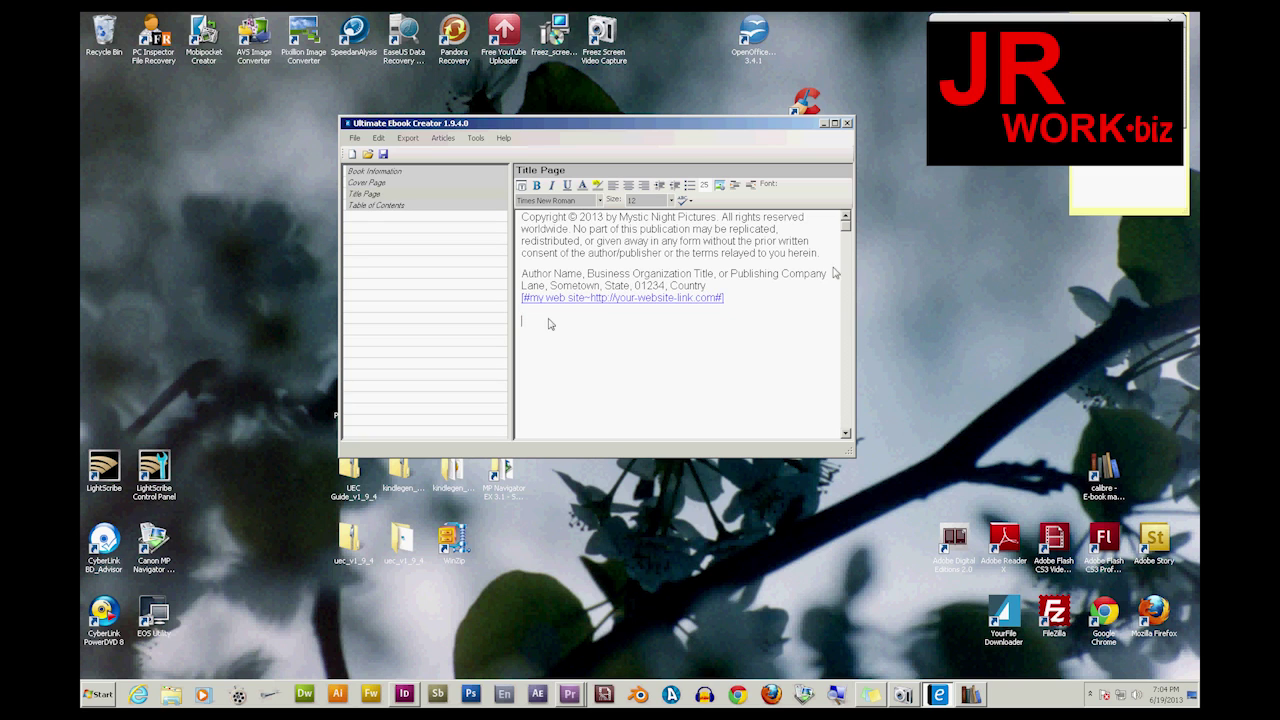
# - Review the title page's author and address placeholder lines and the web link's display text and URL settings
pyautogui.moveTo(835, 275); pyautogui.dragTo(521, 276)
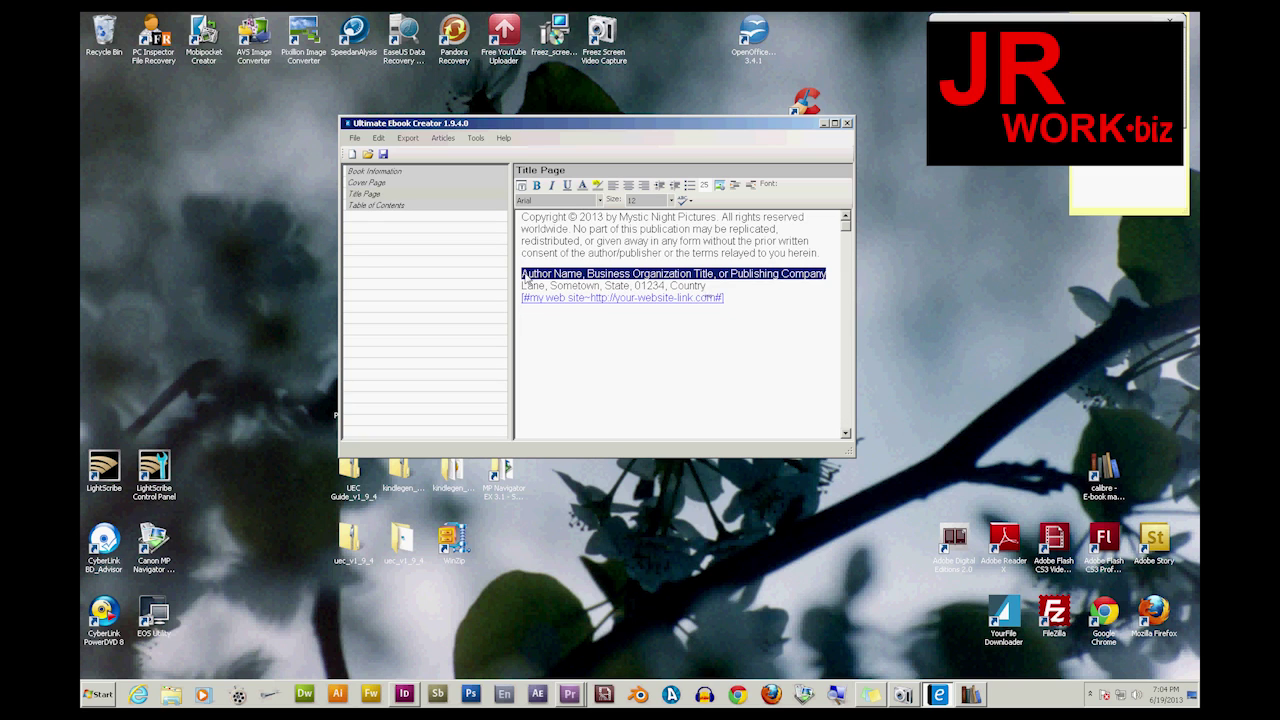
pyautogui.moveTo(713, 287); pyautogui.dragTo(521, 287)
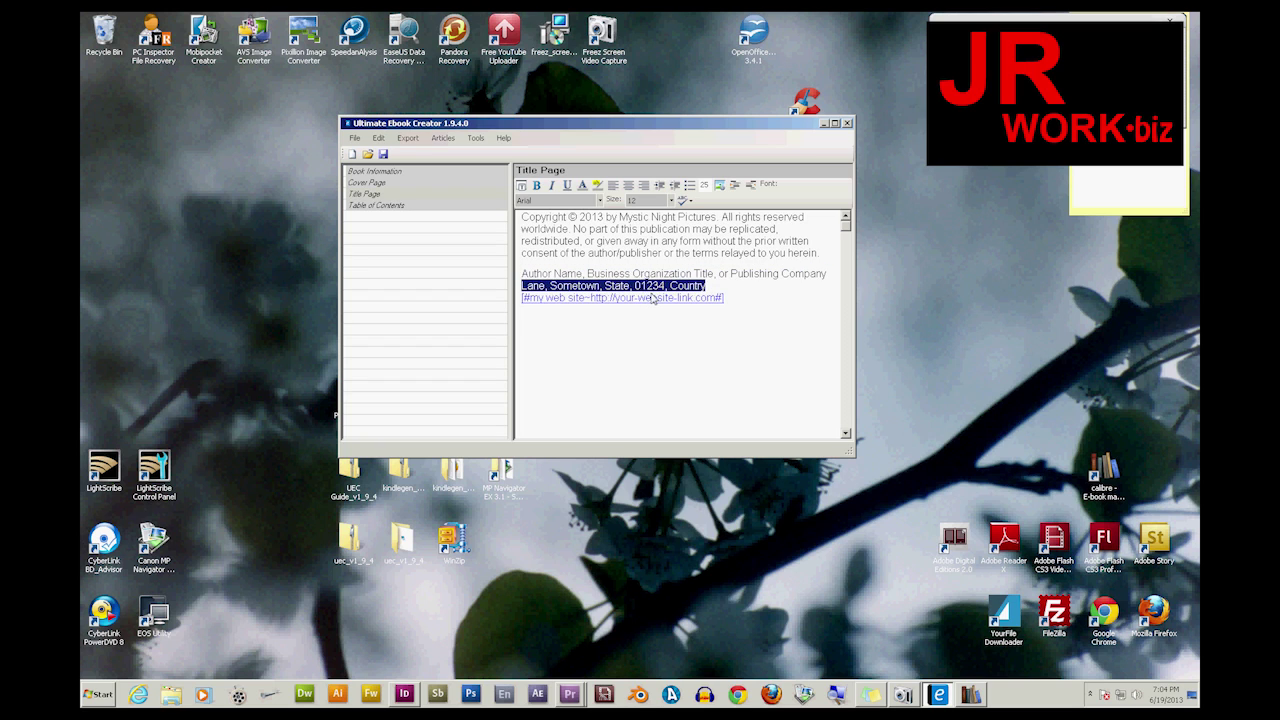
pyautogui.click(655, 298)
pyautogui.rightClick(657, 299)
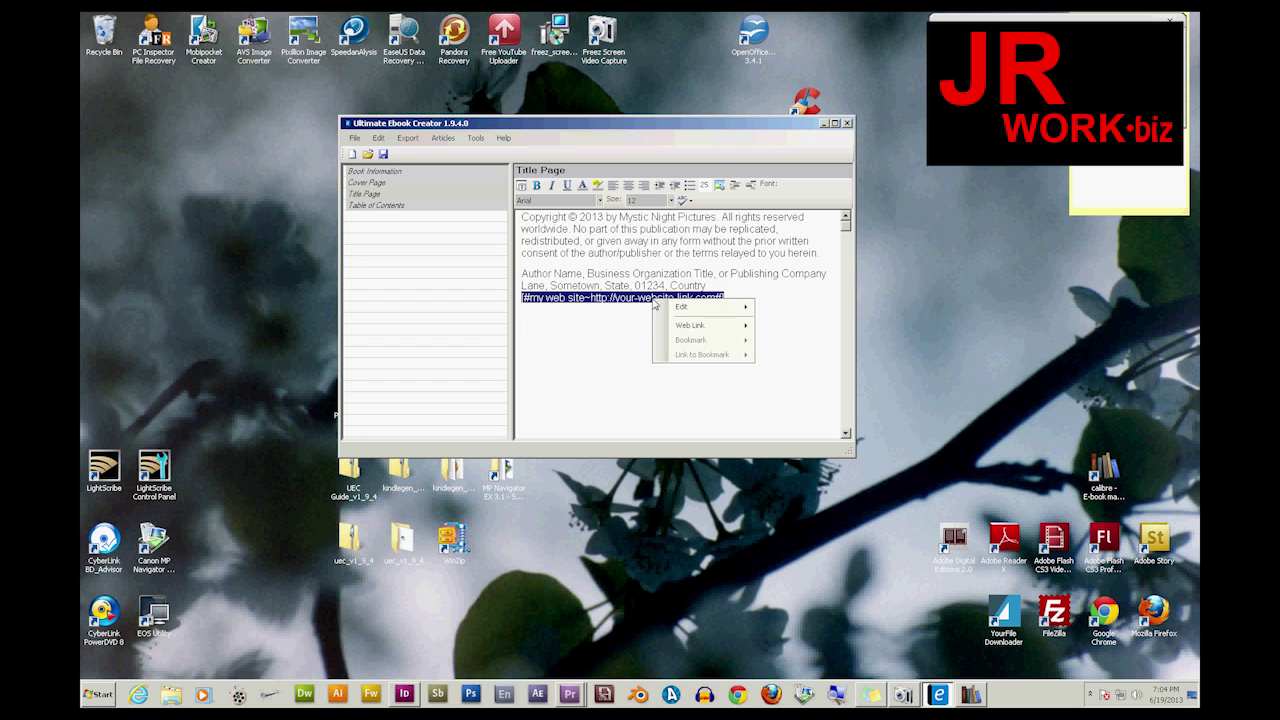
pyautogui.click(672, 325)
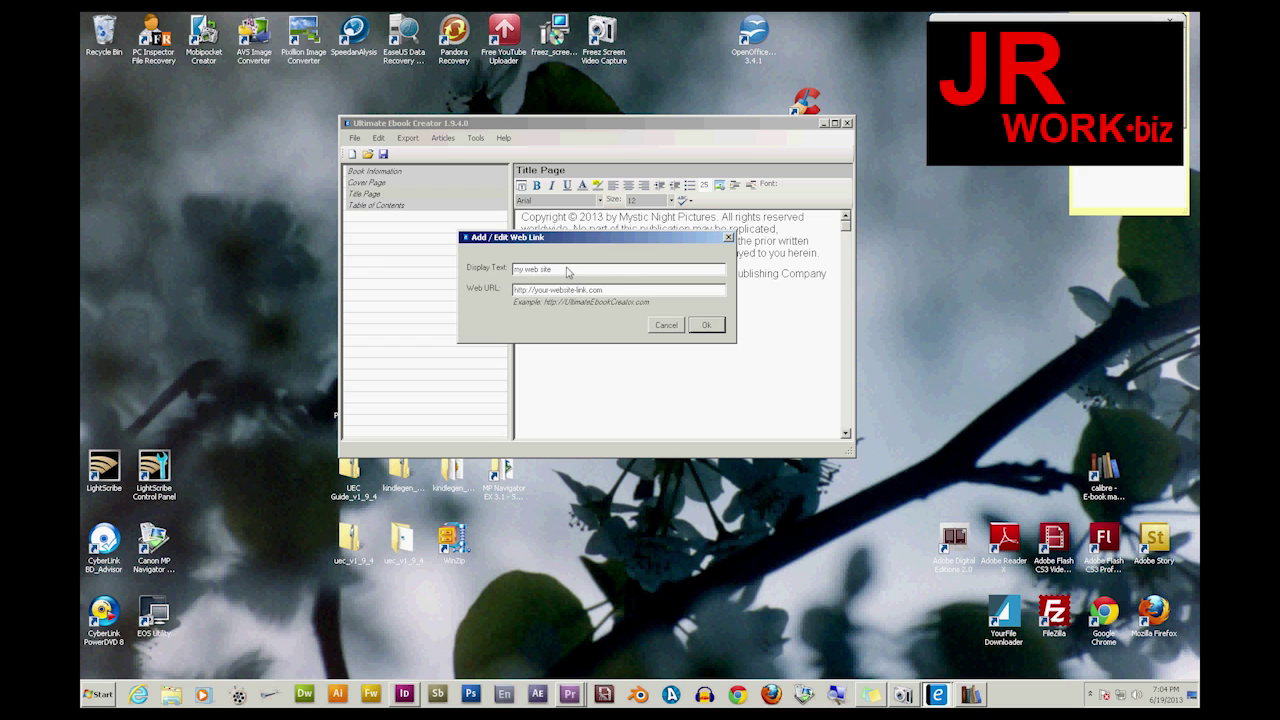
pyautogui.click(706, 325)
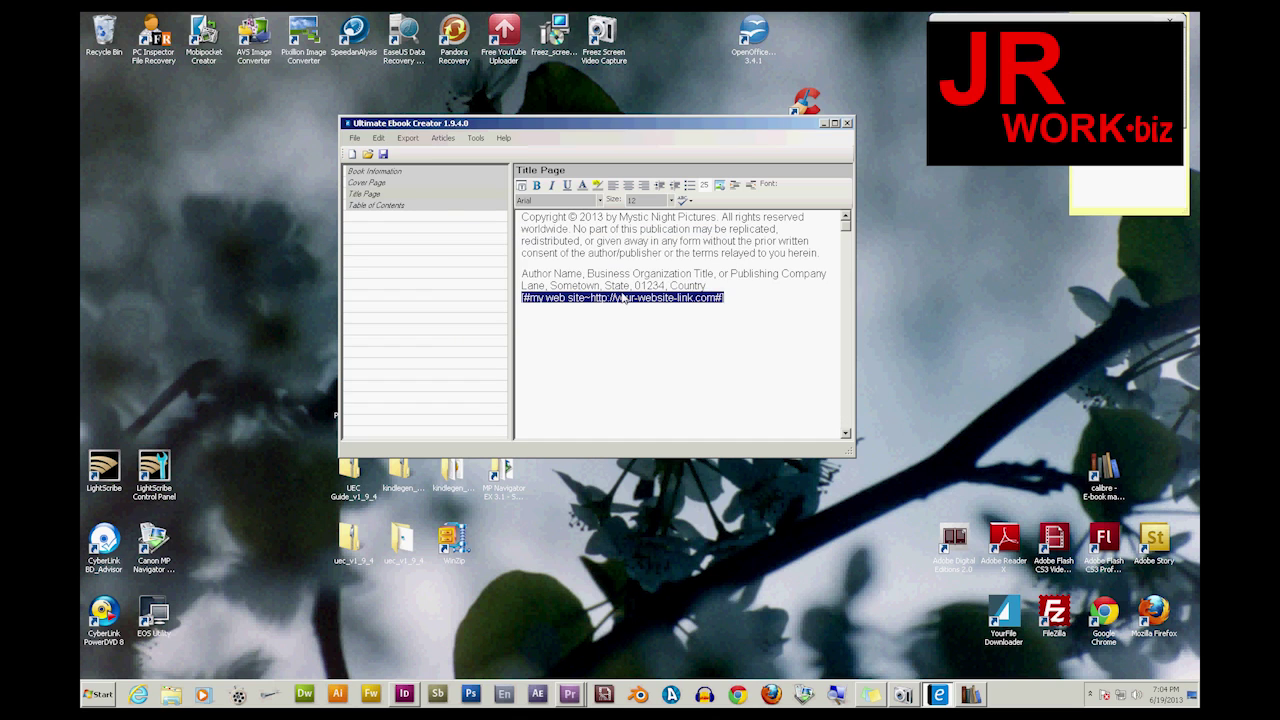
# - Add a chapter titled "CHAPTER 1" from the table of contents
pyautogui.click(388, 206)
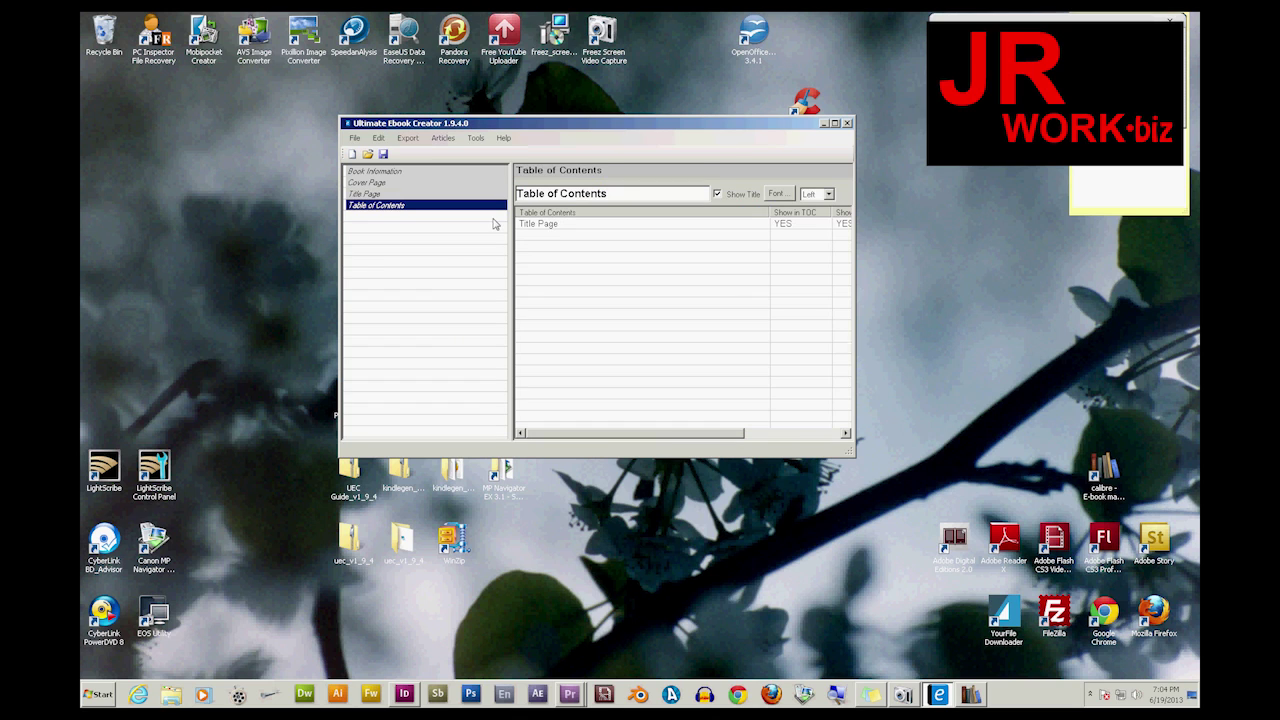
pyautogui.rightClick(373, 206)
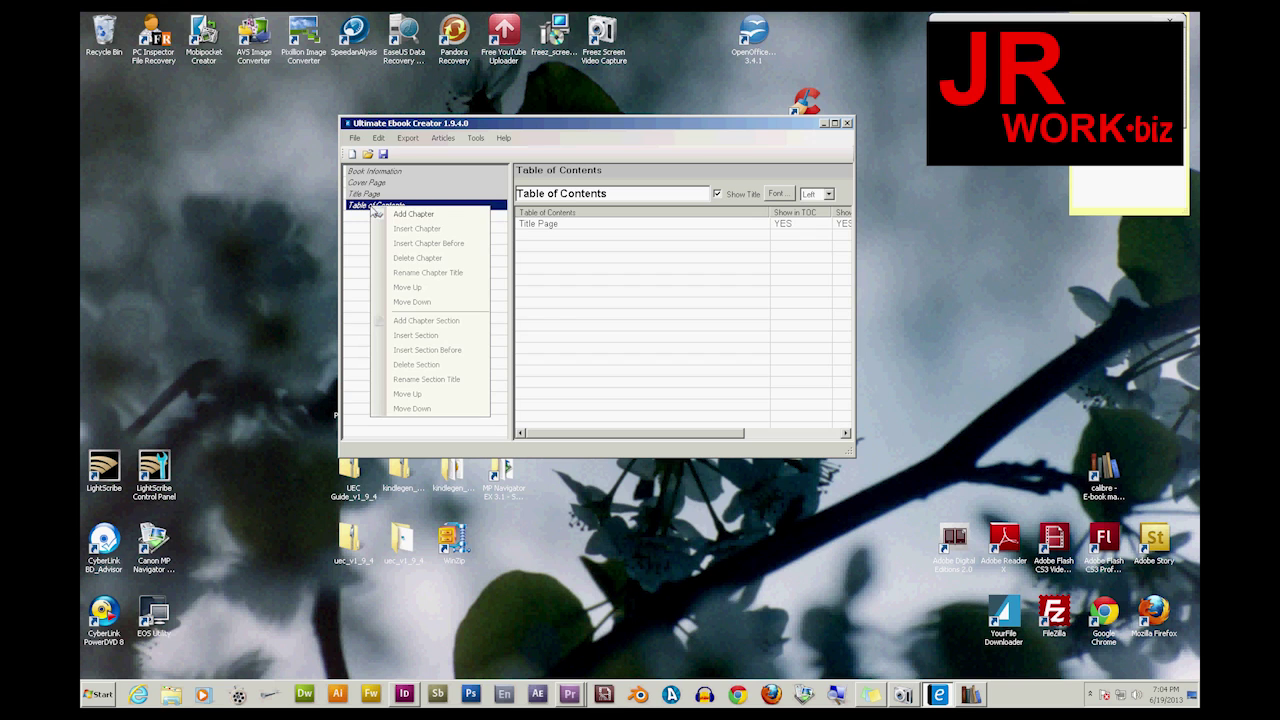
pyautogui.click(397, 215)
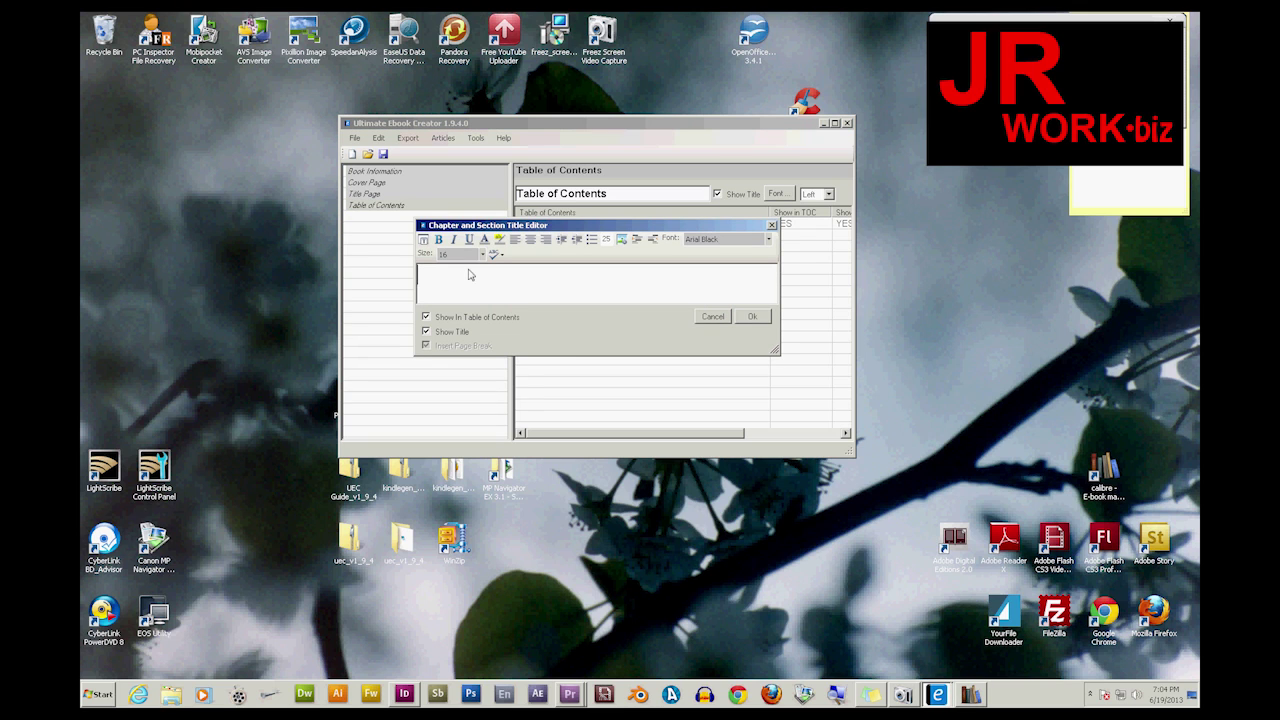
pyautogui.write('CHAPTER 1')
pyautogui.click(742, 320)
# - Add a second chapter titled "CHAPTER 2" to the book
pyautogui.rightClick(376, 205)
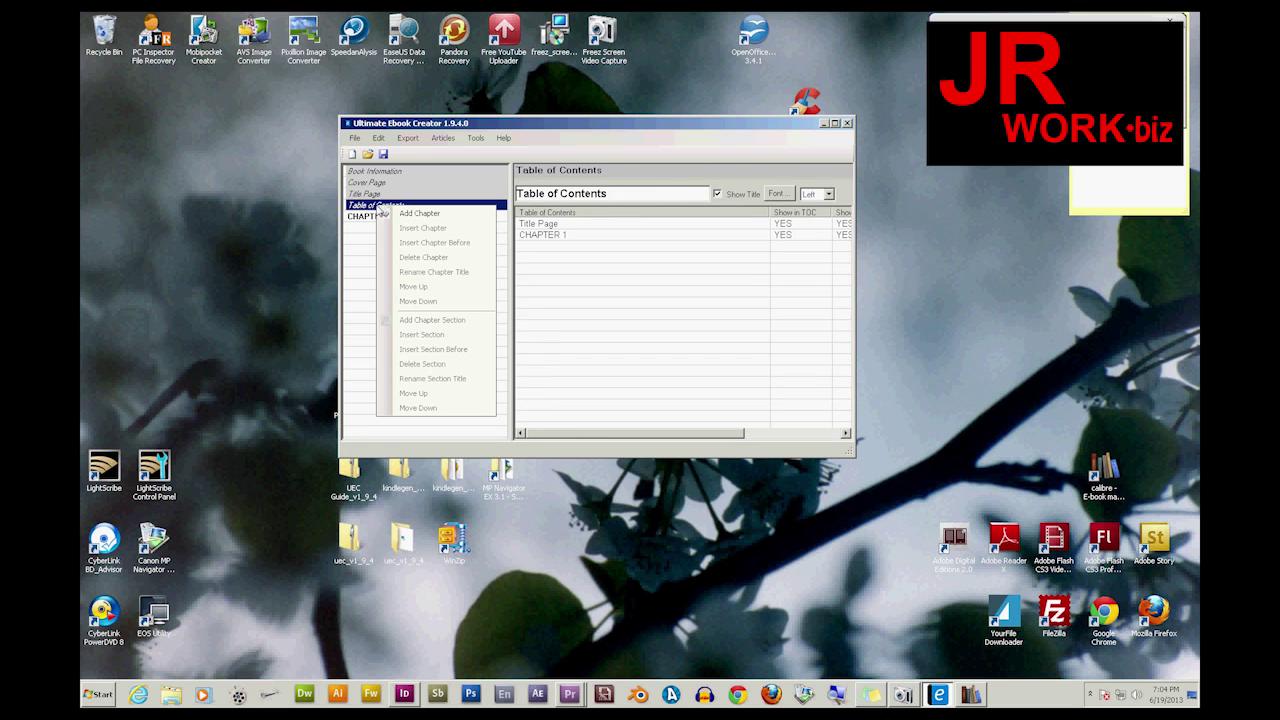
pyautogui.click(405, 213)
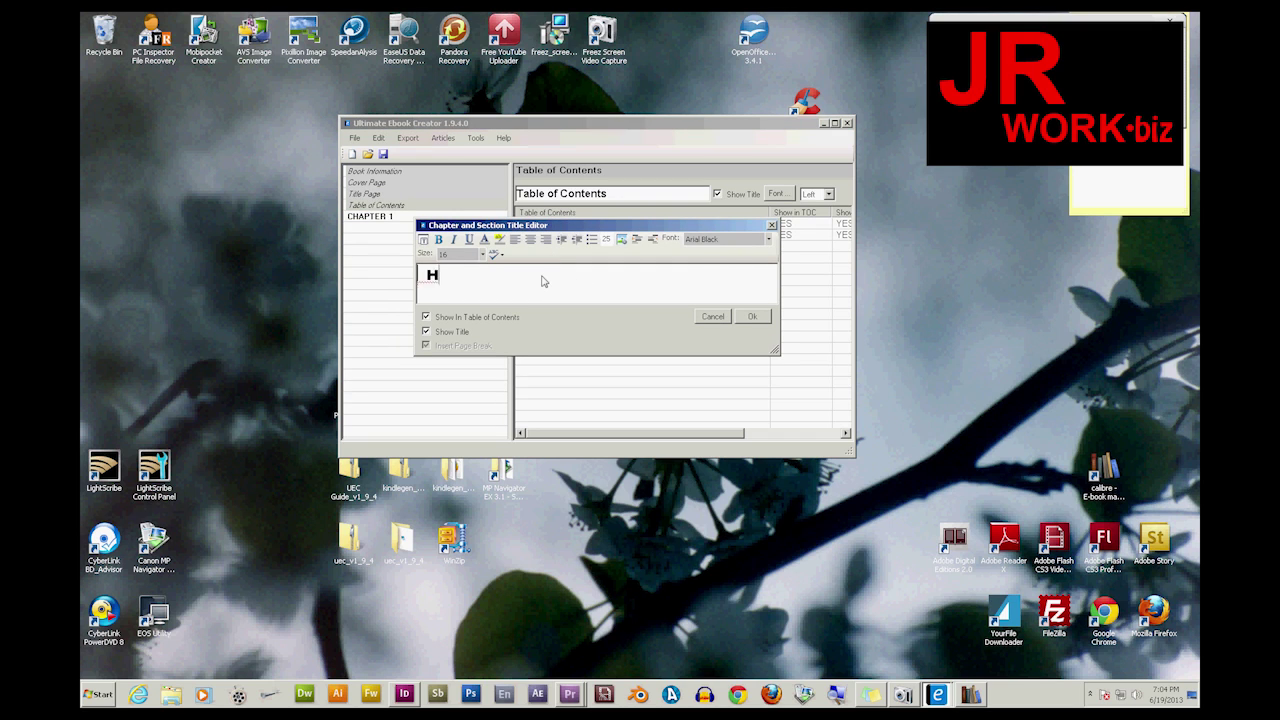
pyautogui.press('BackSpace')
pyautogui.write('cHAPTER')
pyautogui.press('BackSpace')
pyautogui.press('BackSpace')
pyautogui.press('BackSpace')
pyautogui.press('BackSpace')
pyautogui.press('BackSpace')
pyautogui.press('BackSpace')
pyautogui.press('BackSpace')
pyautogui.write('CHAPTER 2')
pyautogui.click(752, 316)
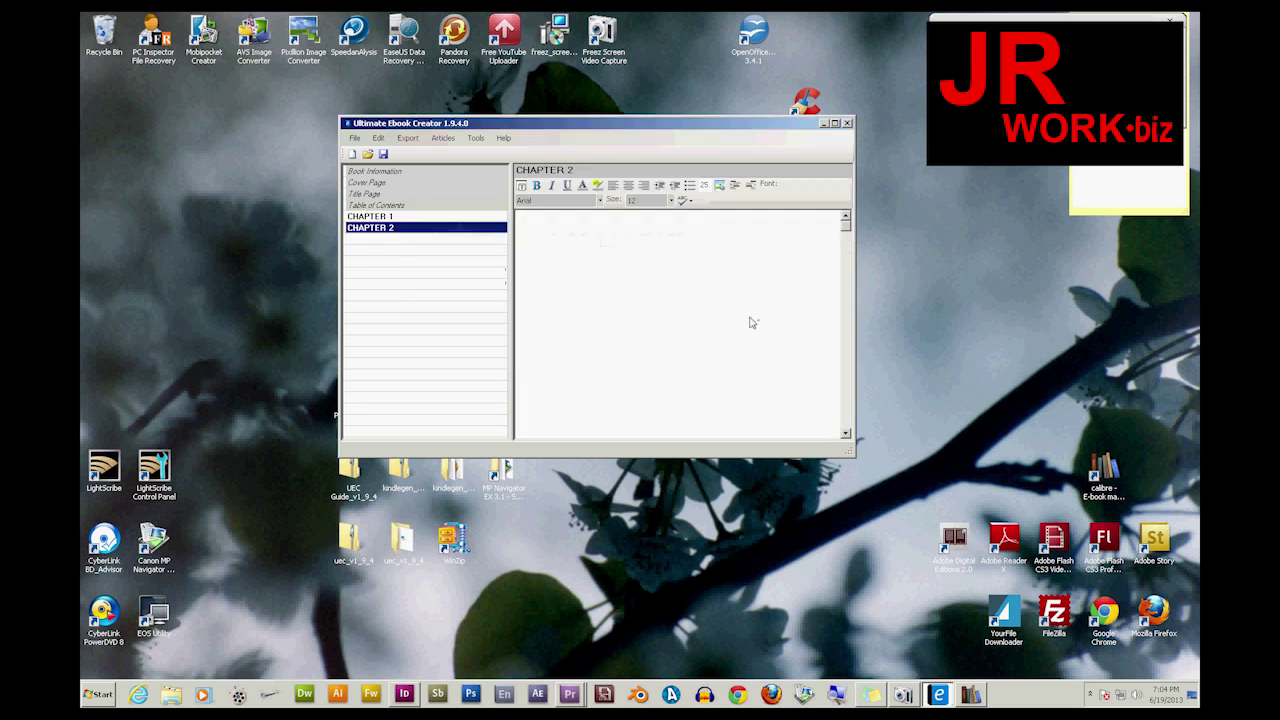
# - Open the empty CHAPTER 1 page, and switch to Adobe InDesign to look through the book's cover, contents and opening pages
pyautogui.click(386, 218)
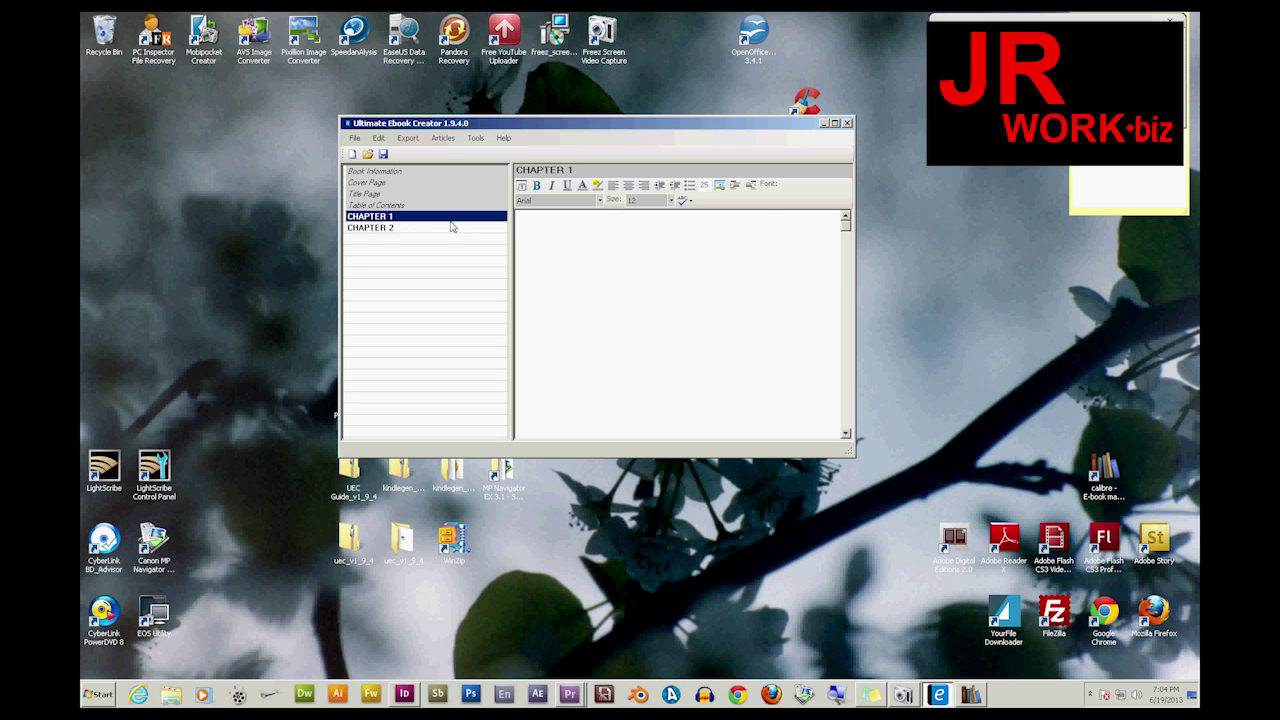
pyautogui.click(405, 695)
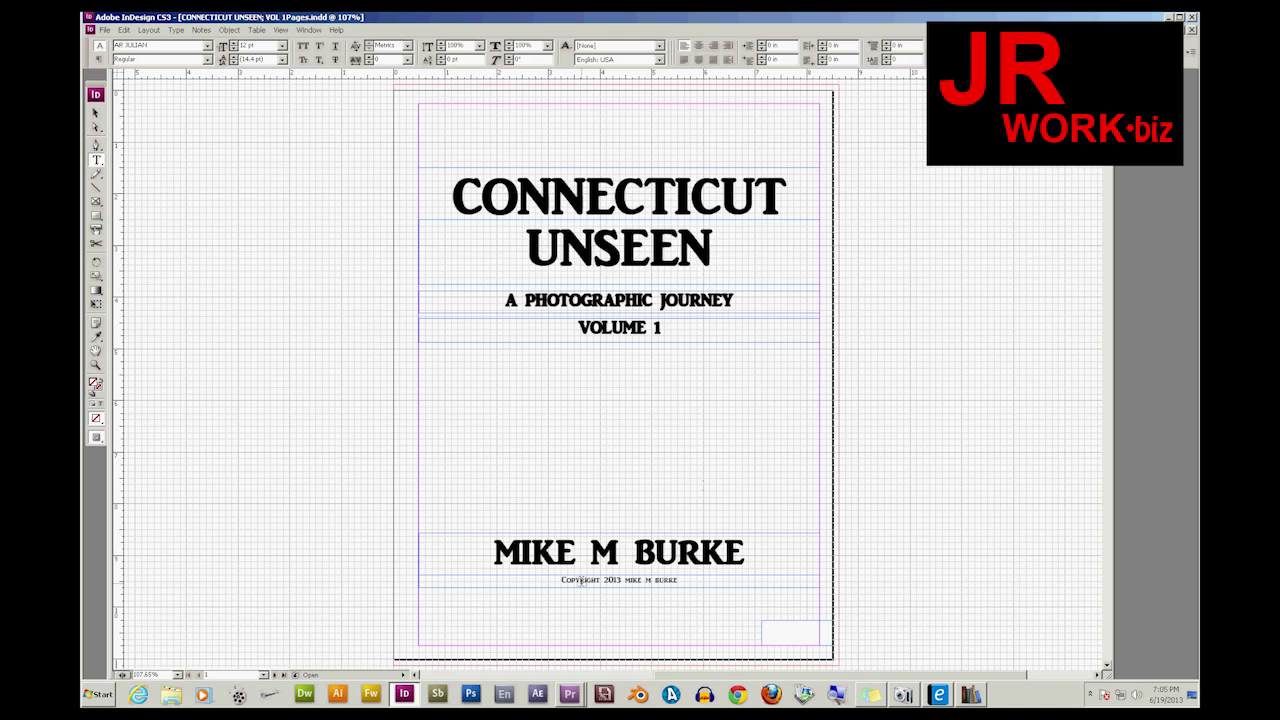
pyautogui.scroll(-10, 942, 348)
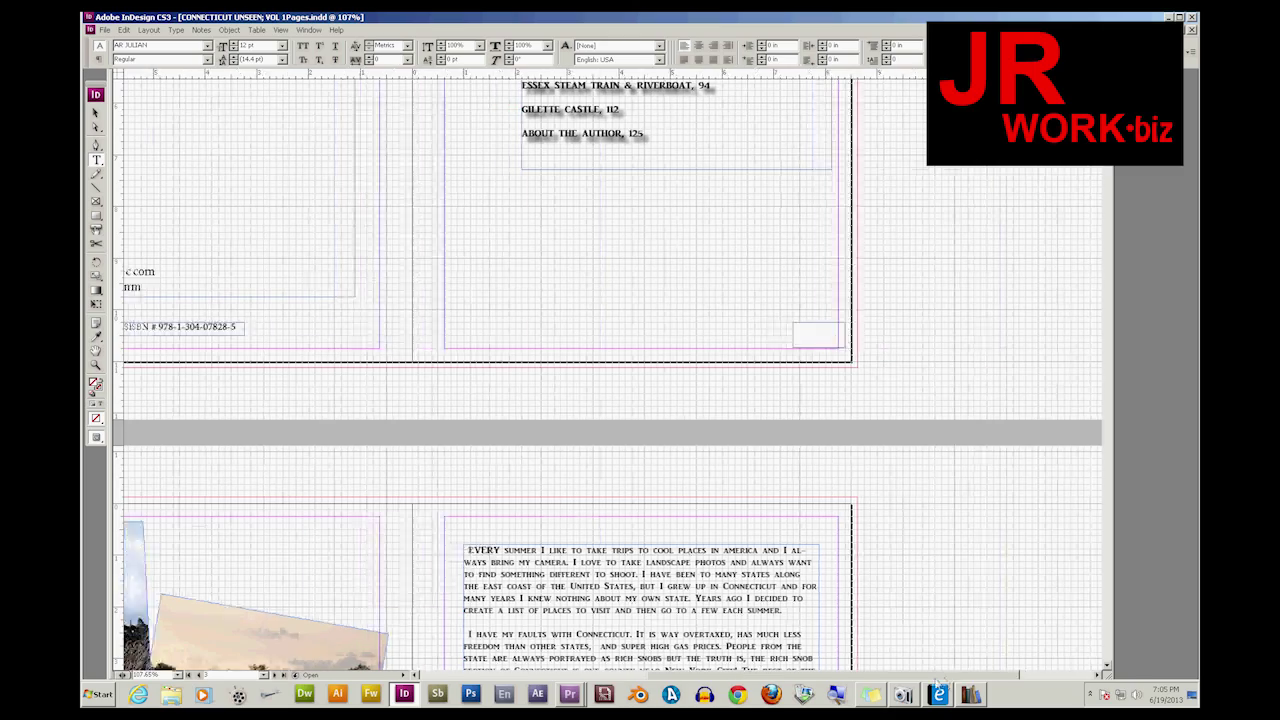
pyautogui.scroll(-3, 945, 684)
pyautogui.scroll(-5, 858, 590)
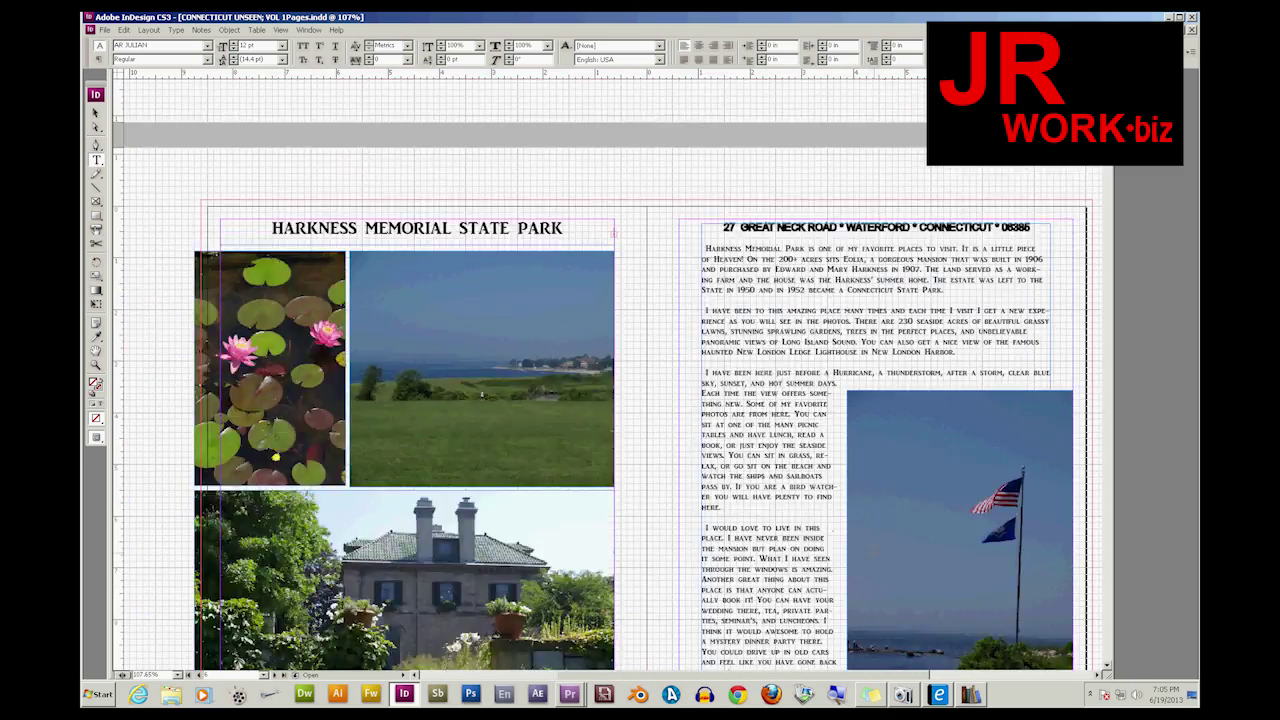
pyautogui.scroll(10, 878, 678)
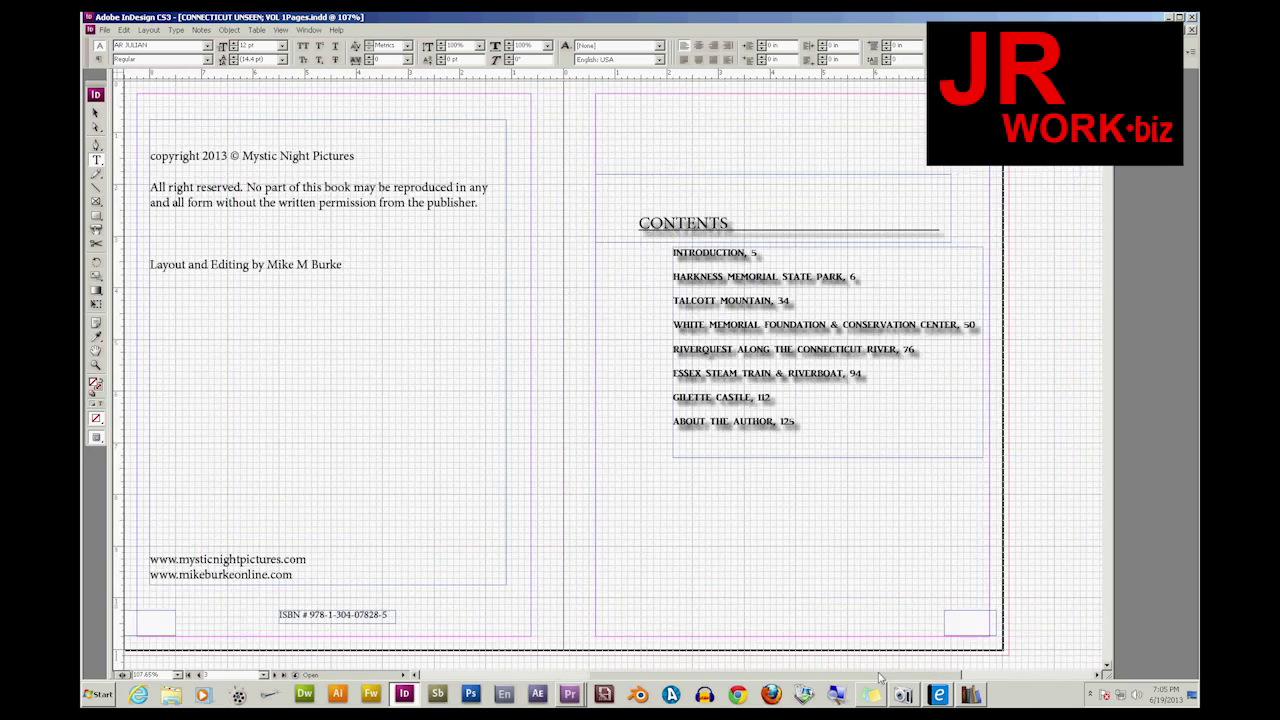
pyautogui.scroll(5, 898, 287)
pyautogui.scroll(3, 898, 287)
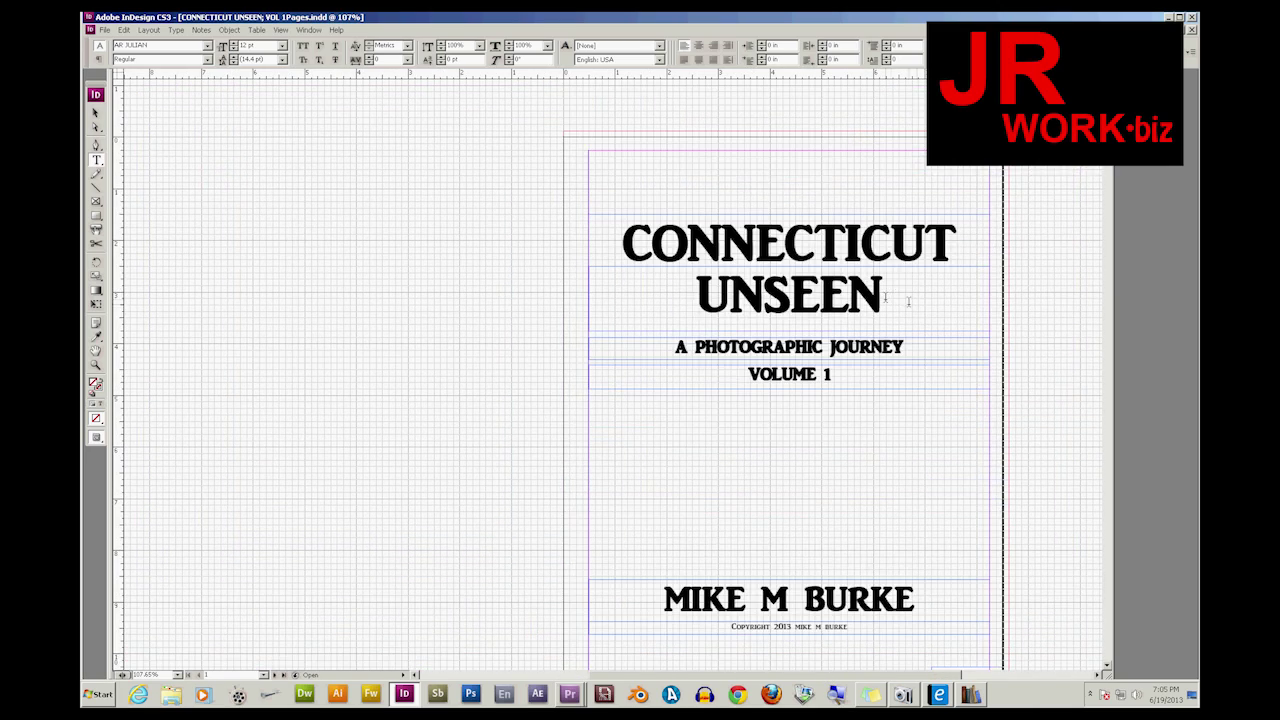
pyautogui.scroll(-1, 748, 228)
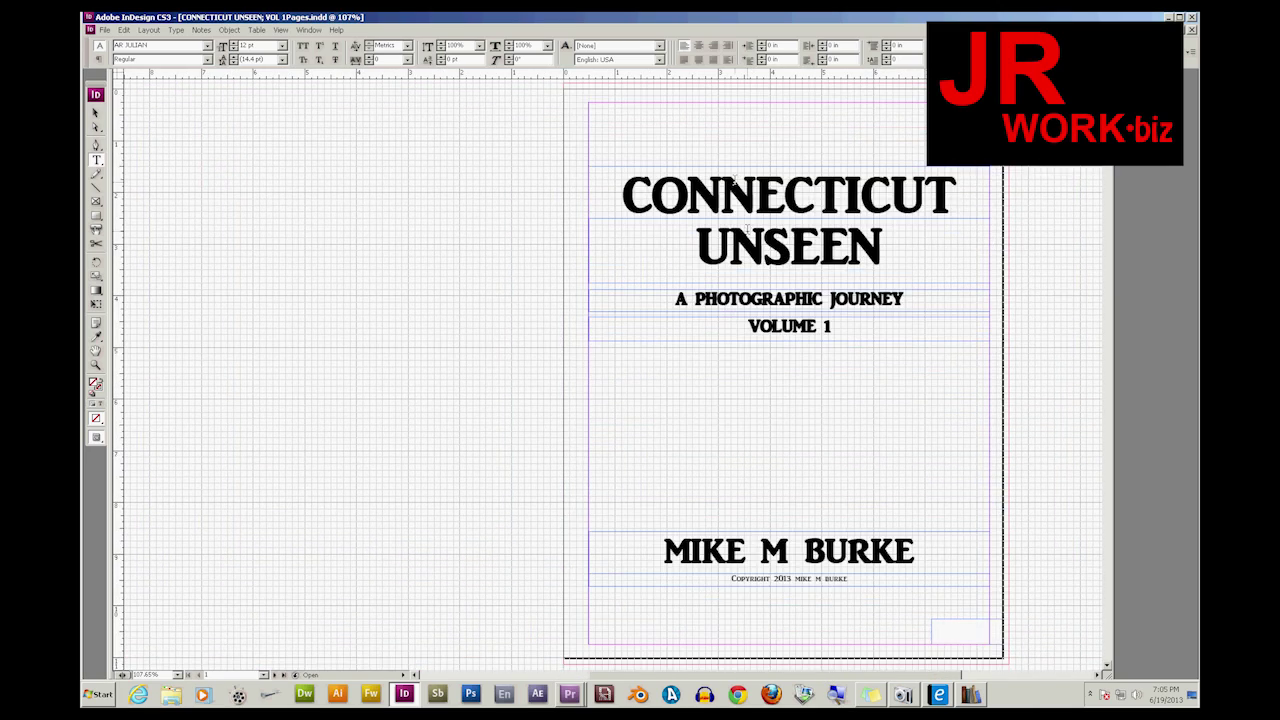
# - Open the JPEG export for the InDesign document and browse to CT UNSEEN FOR KINDLE > BOOKS 1 AND 2 RESIZE
pyautogui.click(108, 30)
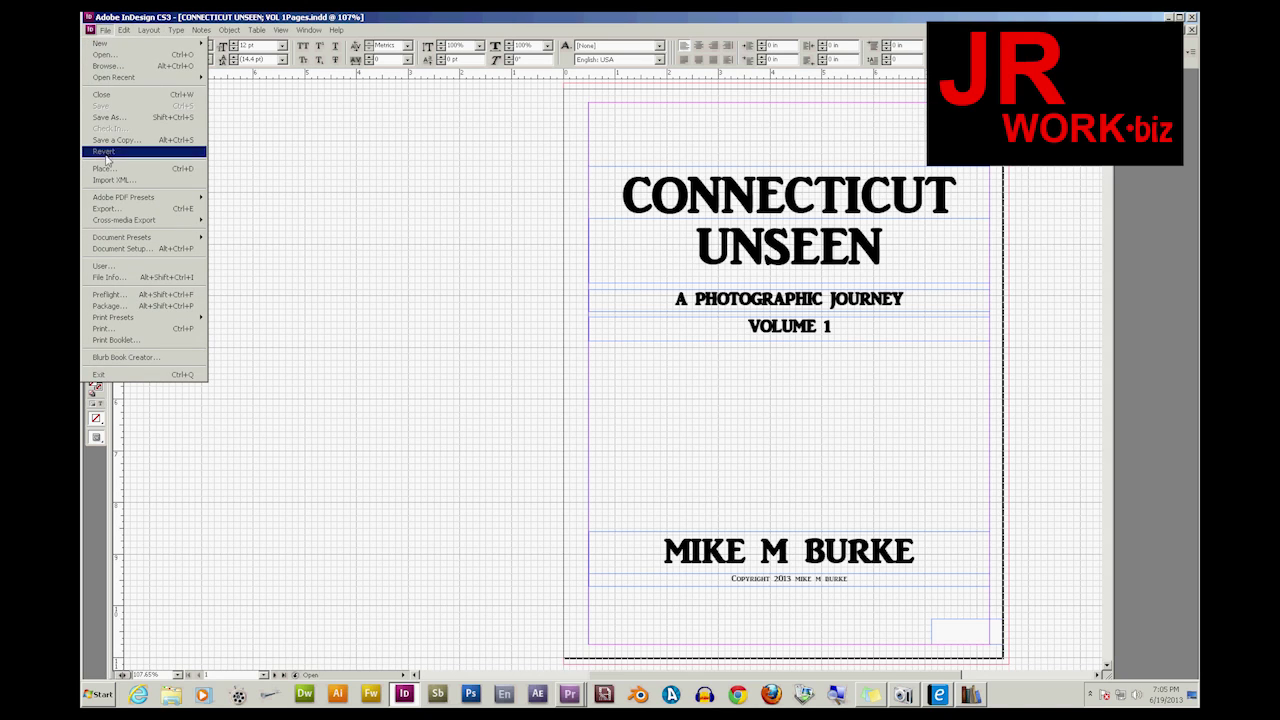
pyautogui.click(114, 208)
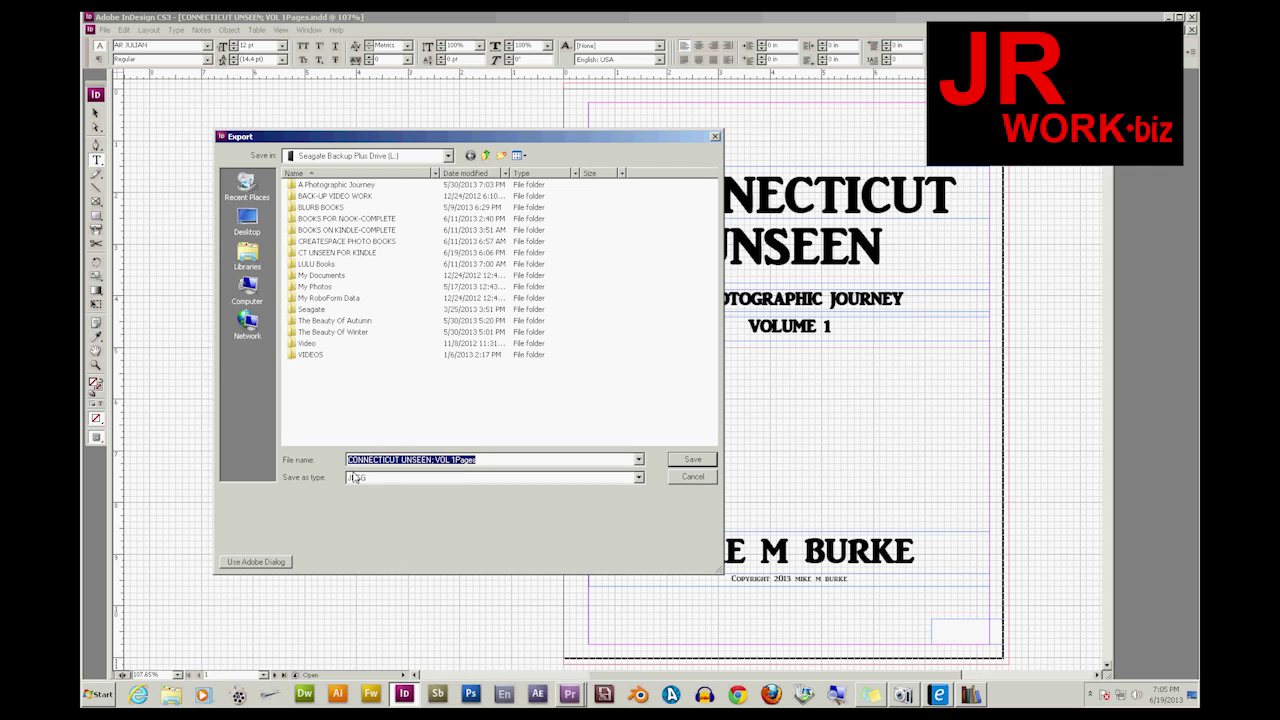
pyautogui.click(350, 241)
pyautogui.doubleClick(350, 241)
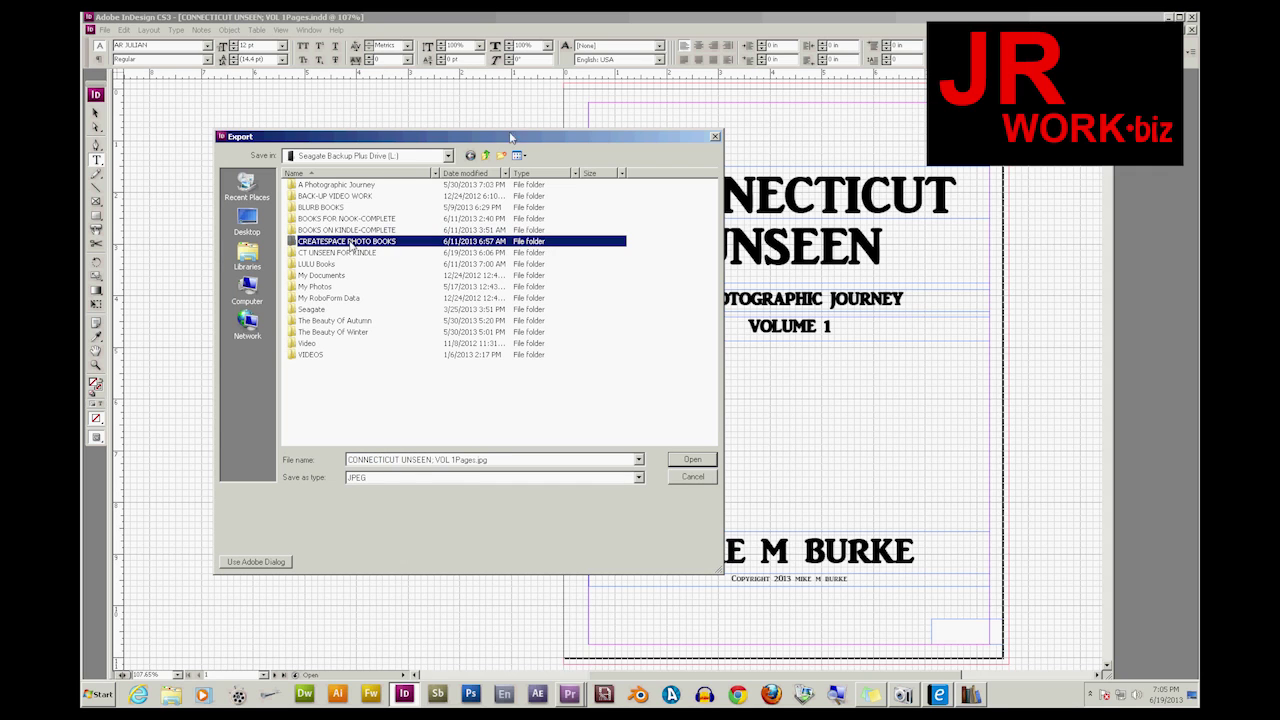
pyautogui.doubleClick(318, 185)
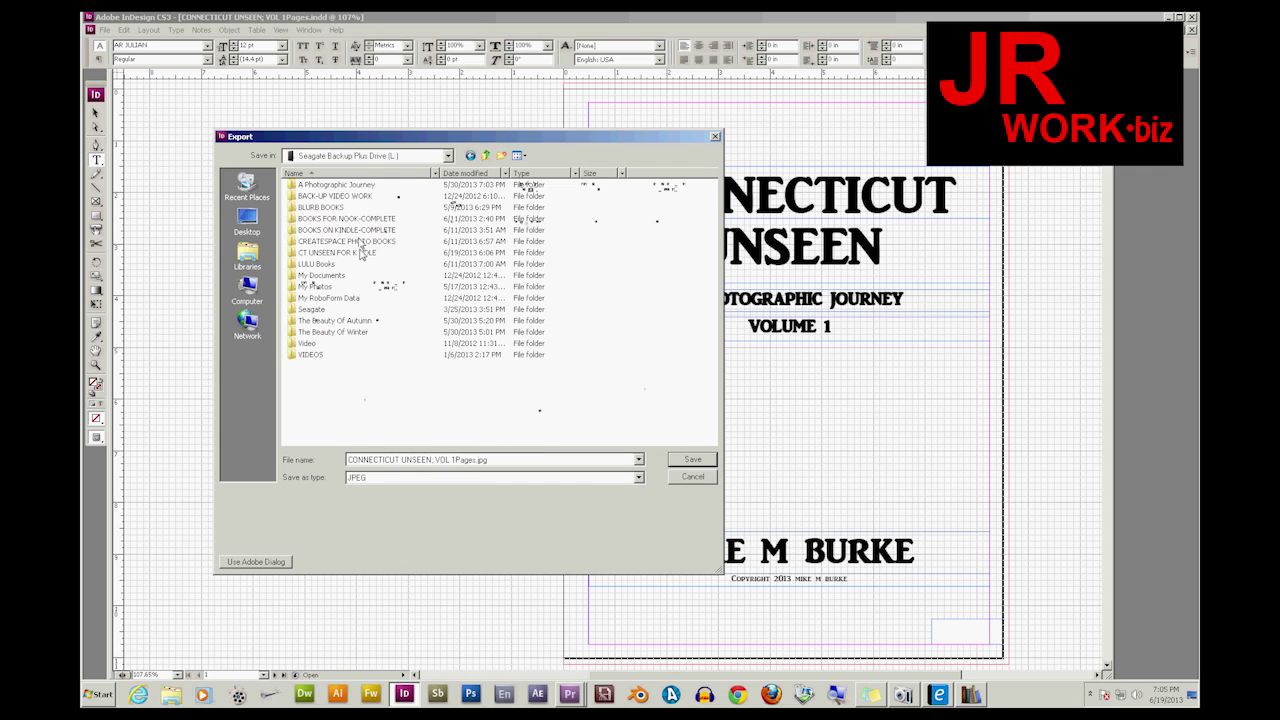
pyautogui.doubleClick(360, 255)
pyautogui.click(315, 222)
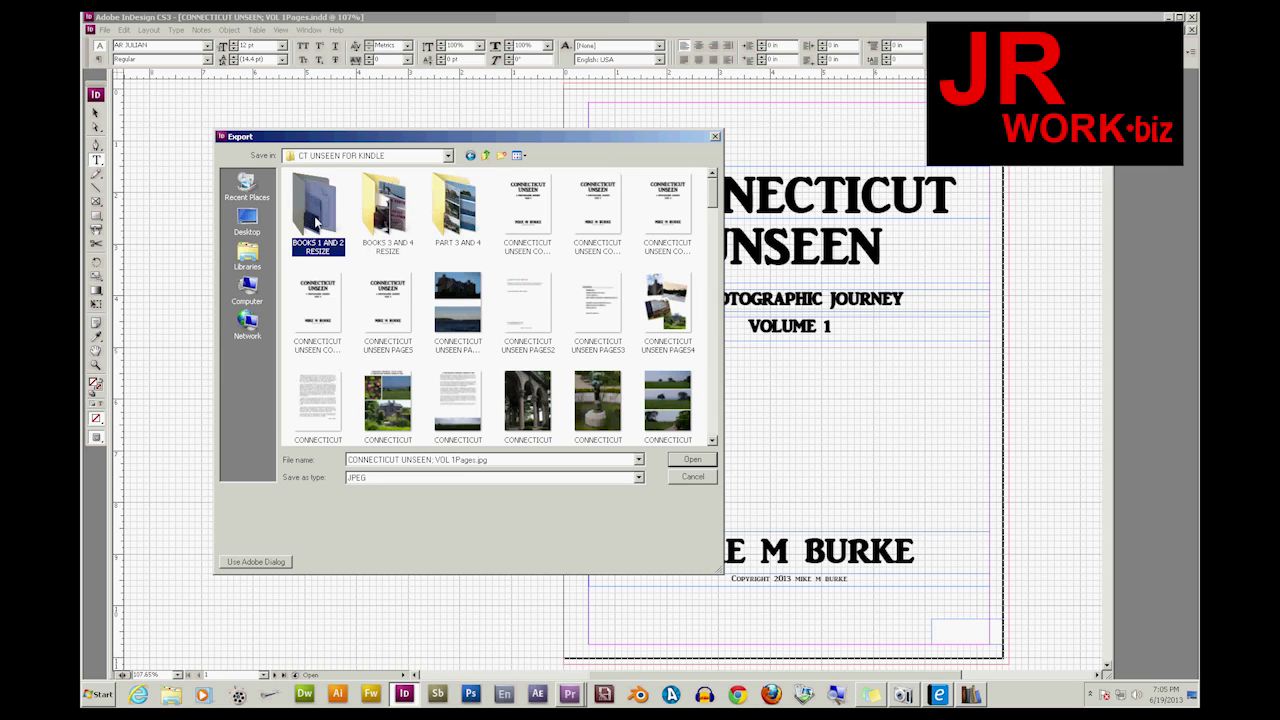
pyautogui.doubleClick(315, 222)
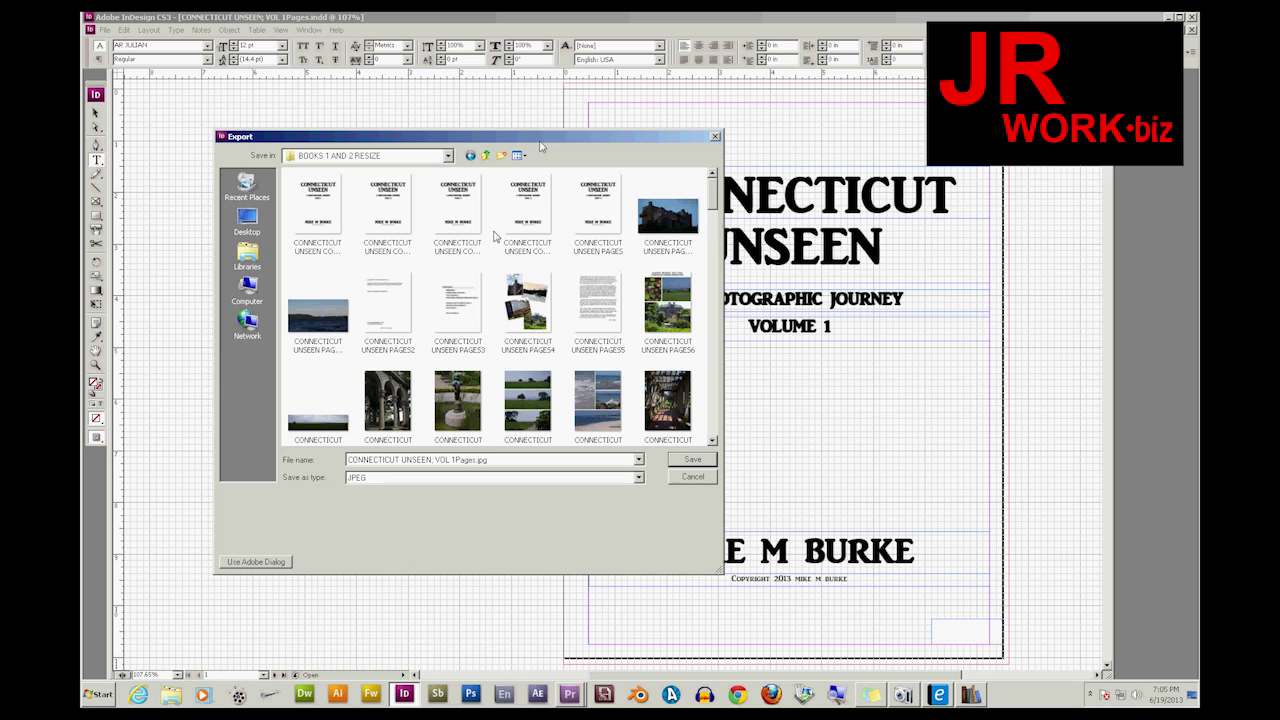
# - Check the dimensions and resolution in the CONNECTICUT UNSEEN COVER-PART 1 image's properties, abandon the export and return to Ultimate Ebook Creator
pyautogui.rightClick(306, 206)
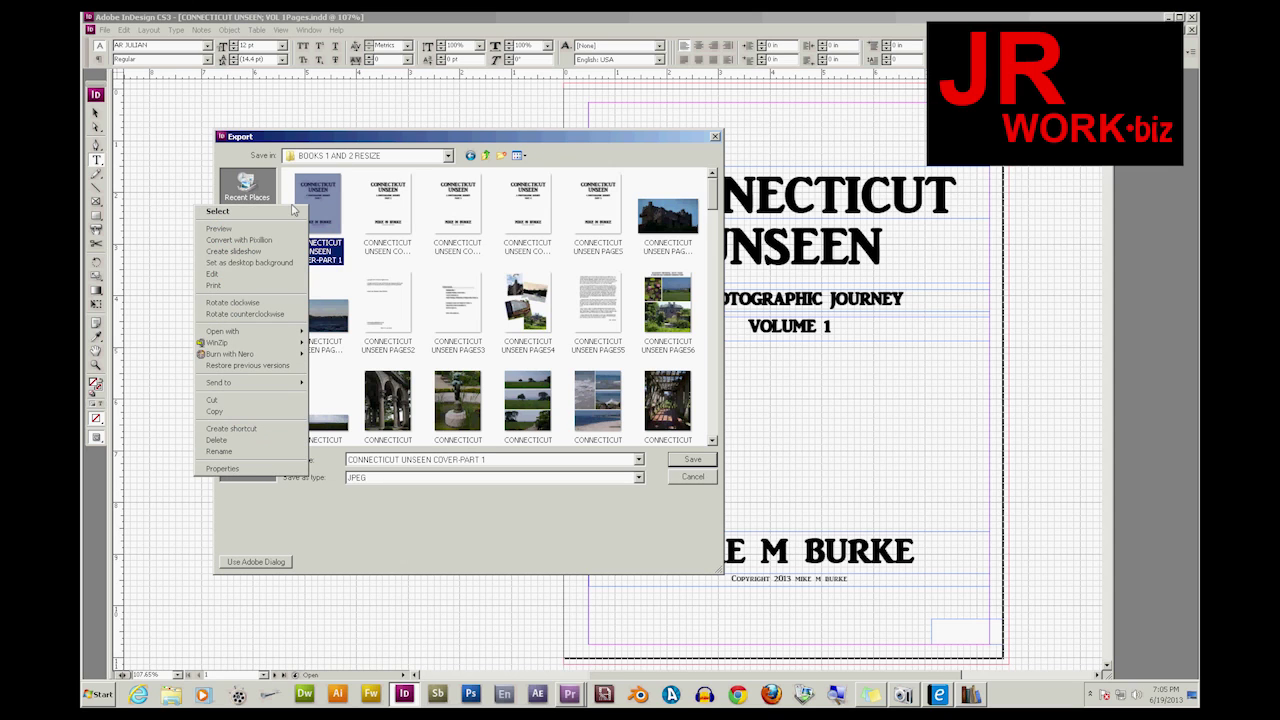
pyautogui.click(251, 470)
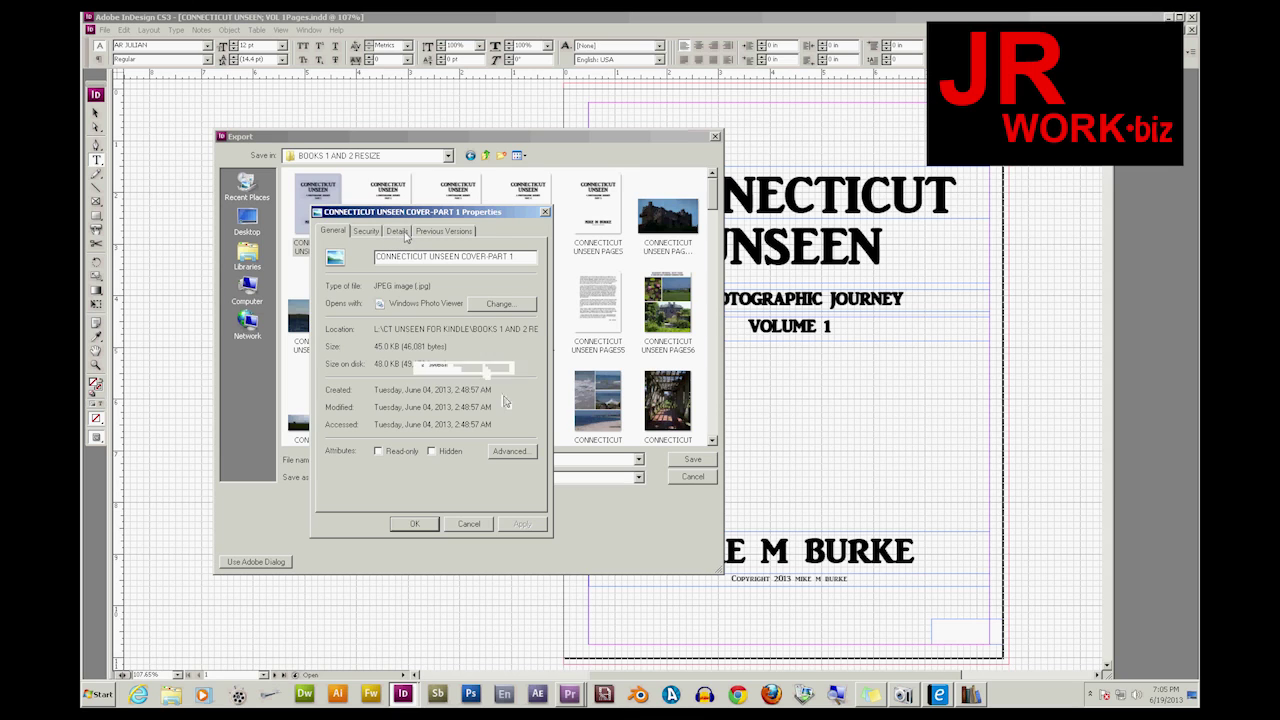
pyautogui.click(405, 237)
pyautogui.scroll(-1, 477, 355)
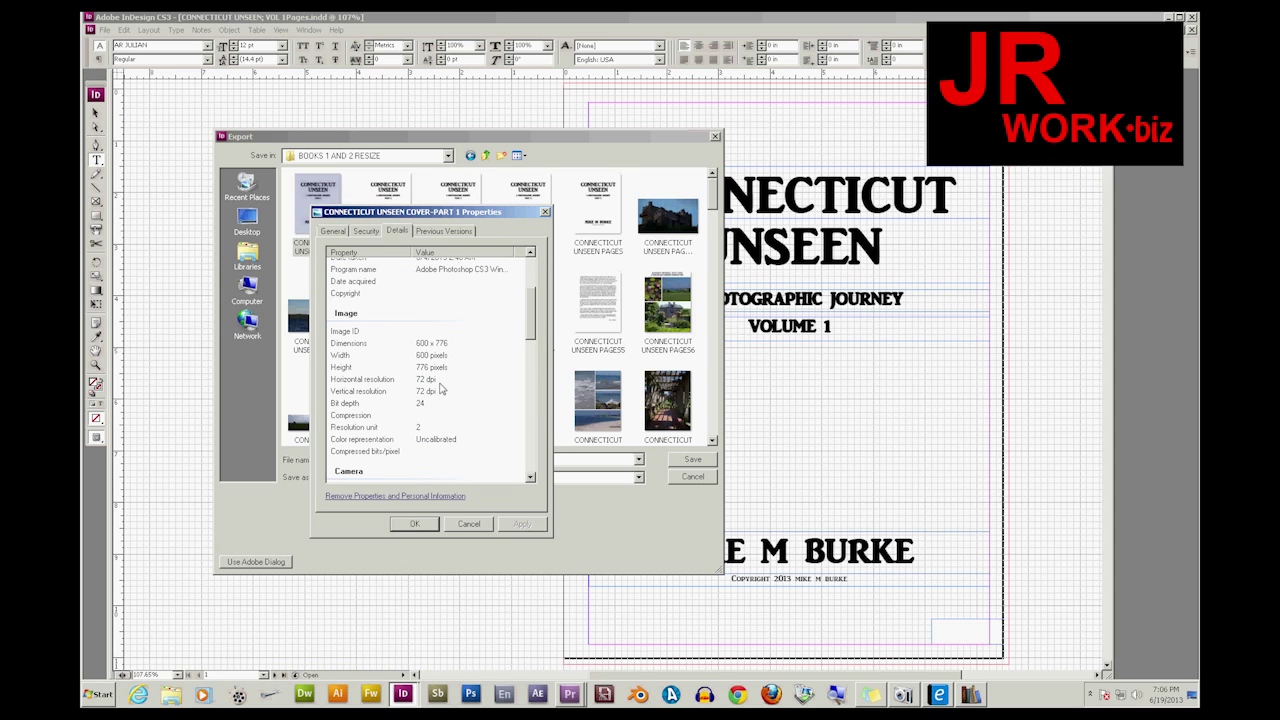
pyautogui.click(546, 214)
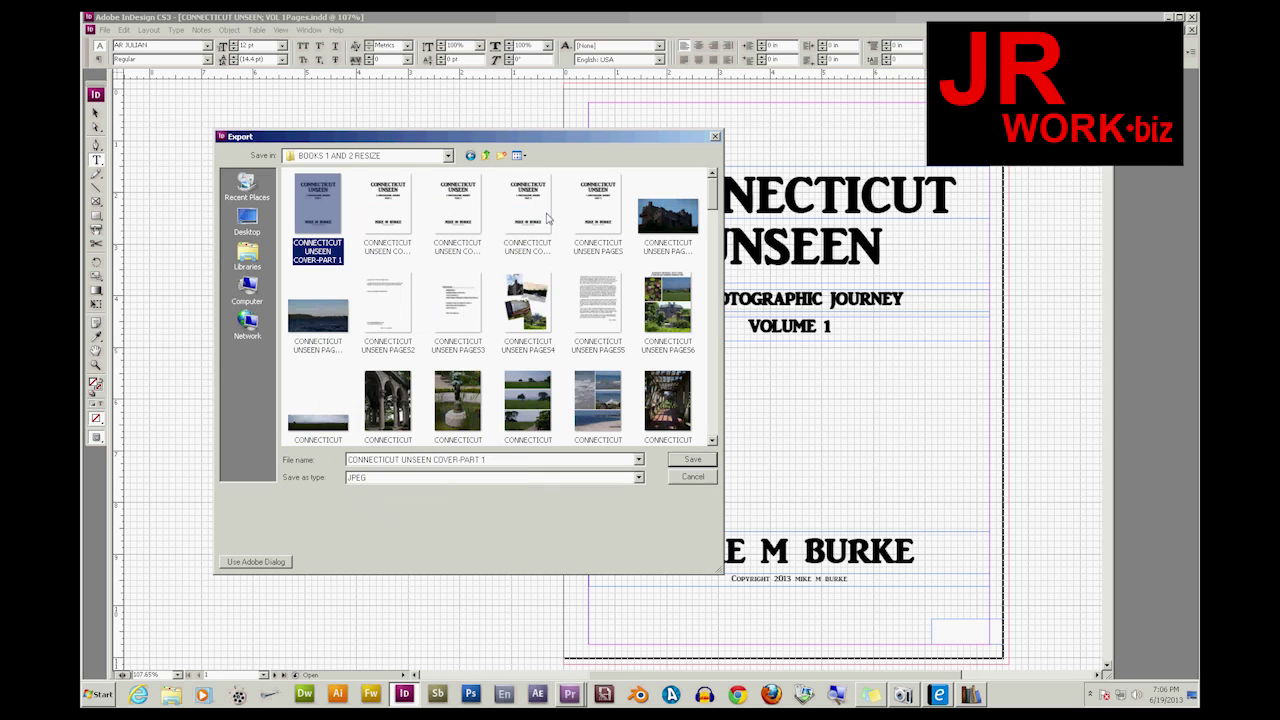
pyautogui.click(716, 137)
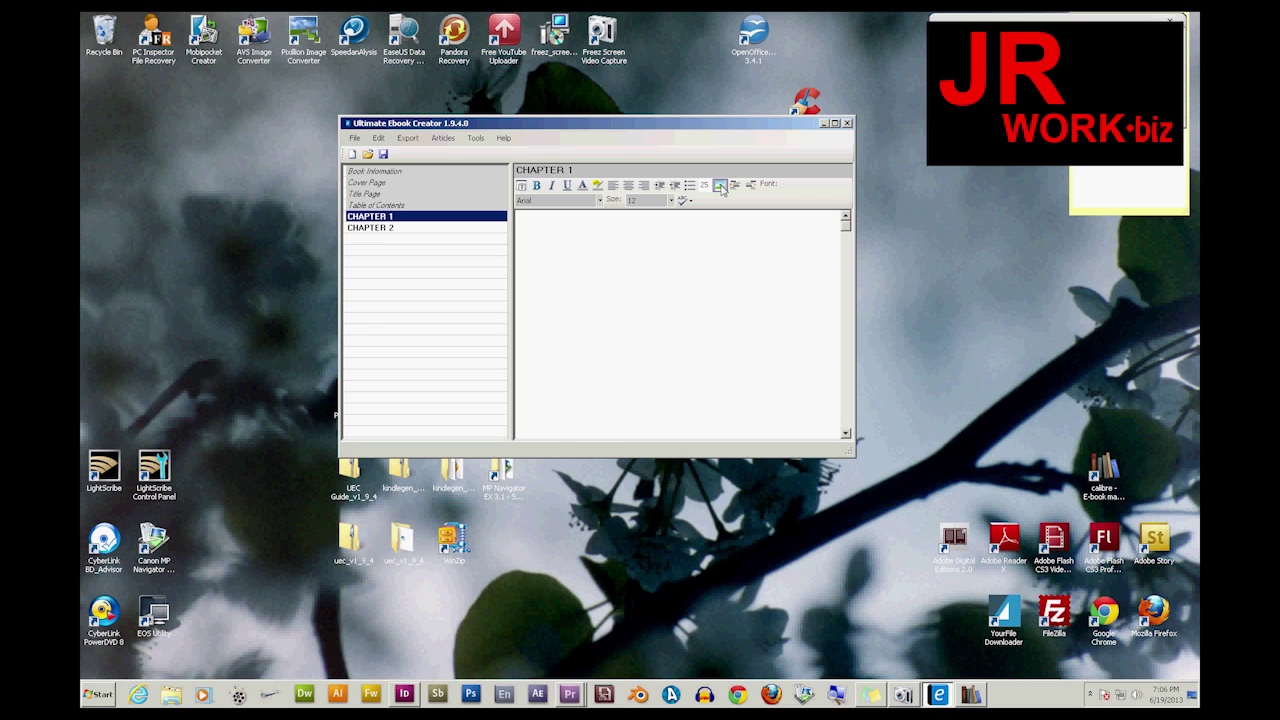
# - Insert the images CONNECTICUT UNSEEN PAGES6 and CONNECTICUT UNSEEN PAGES7 into the CHAPTER 1 page
pyautogui.click(721, 186)
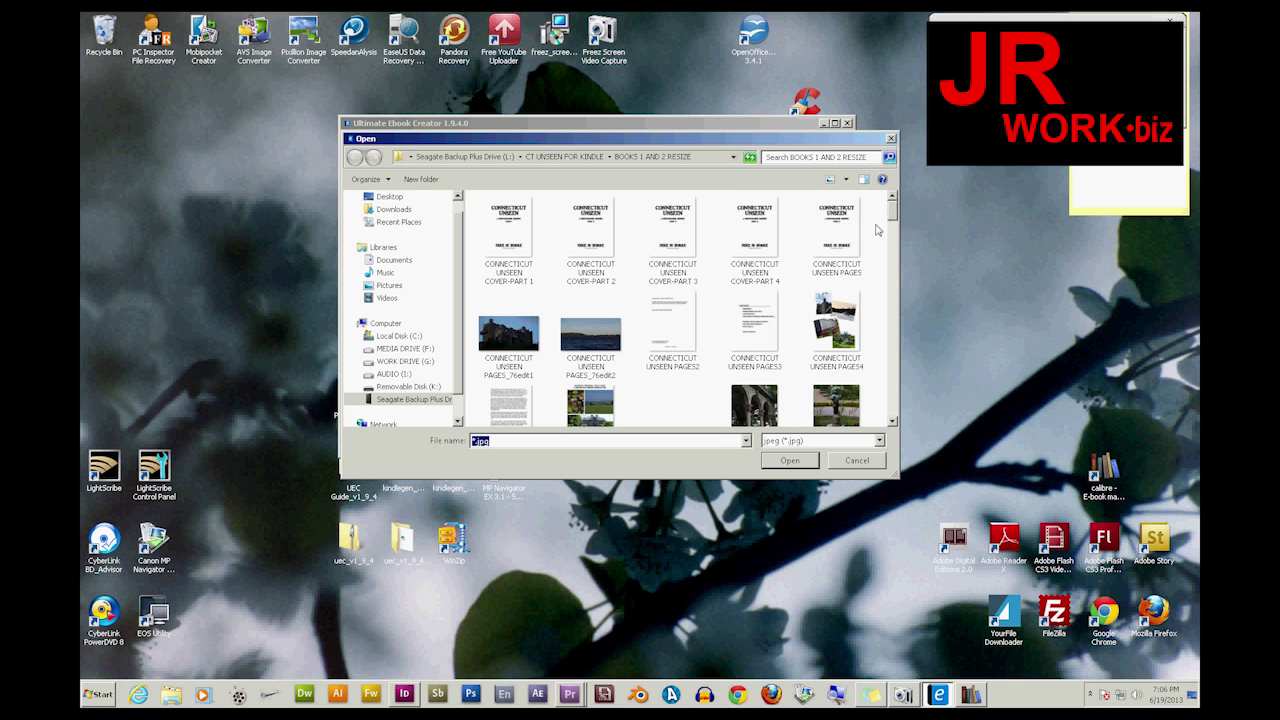
pyautogui.moveTo(892, 212); pyautogui.dragTo(892, 230)
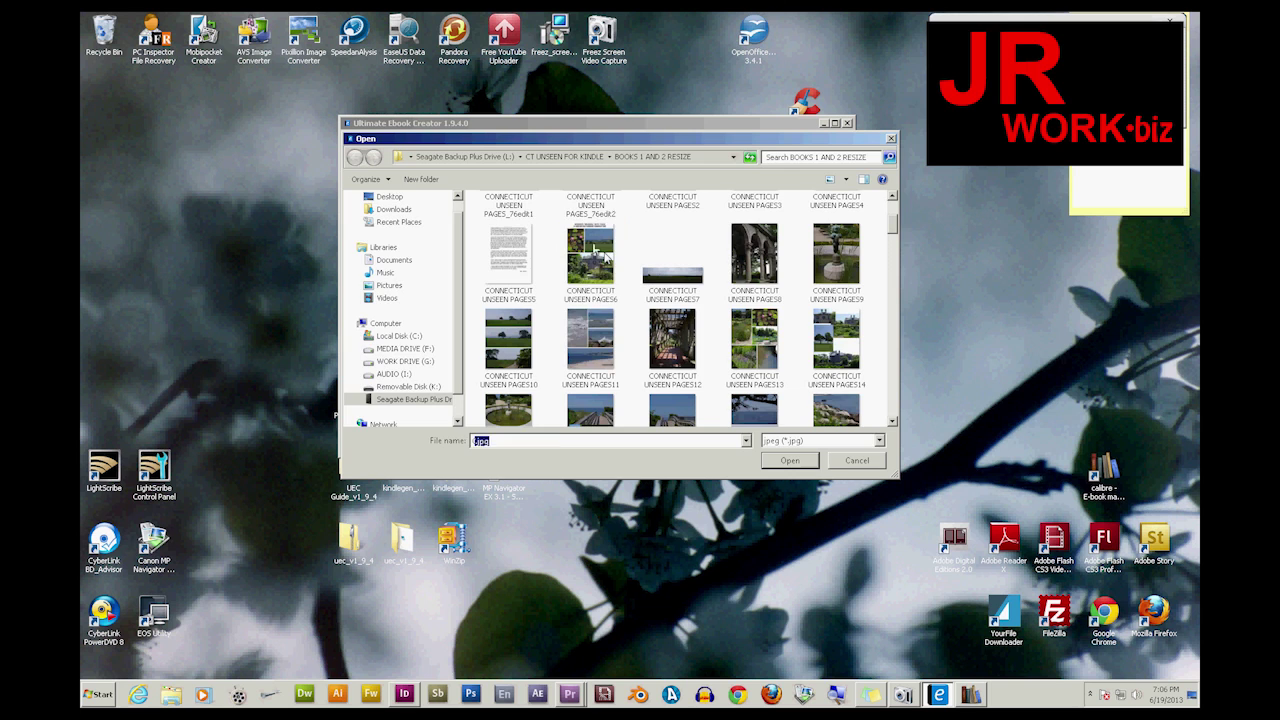
pyautogui.click(595, 250)
pyautogui.doubleClick(618, 258)
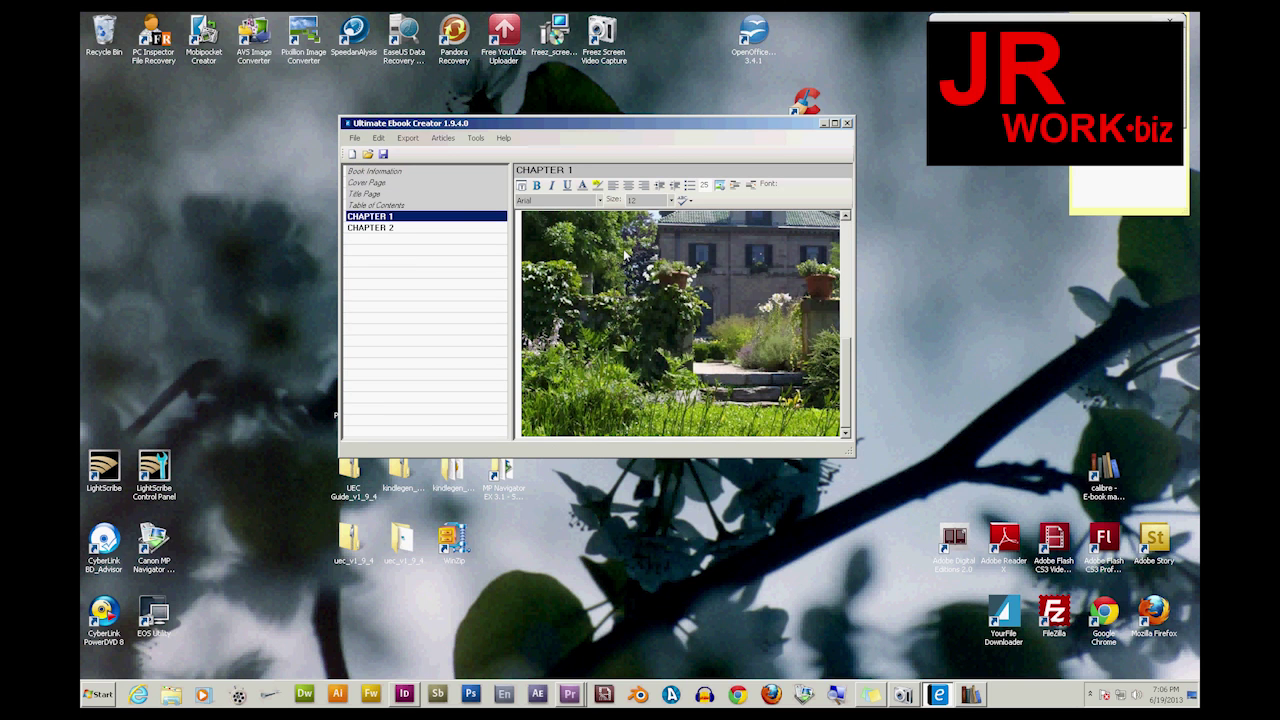
pyautogui.click(720, 186)
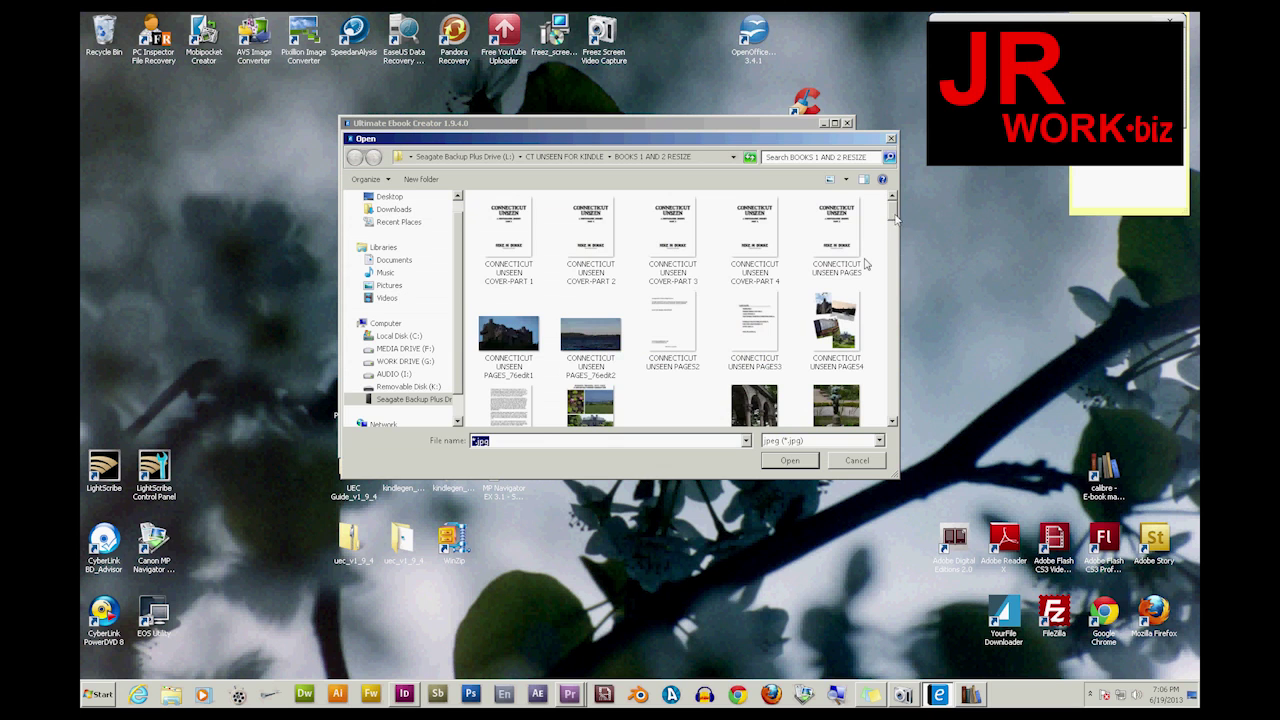
pyautogui.scroll(-1, 674, 290)
pyautogui.doubleClick(674, 290)
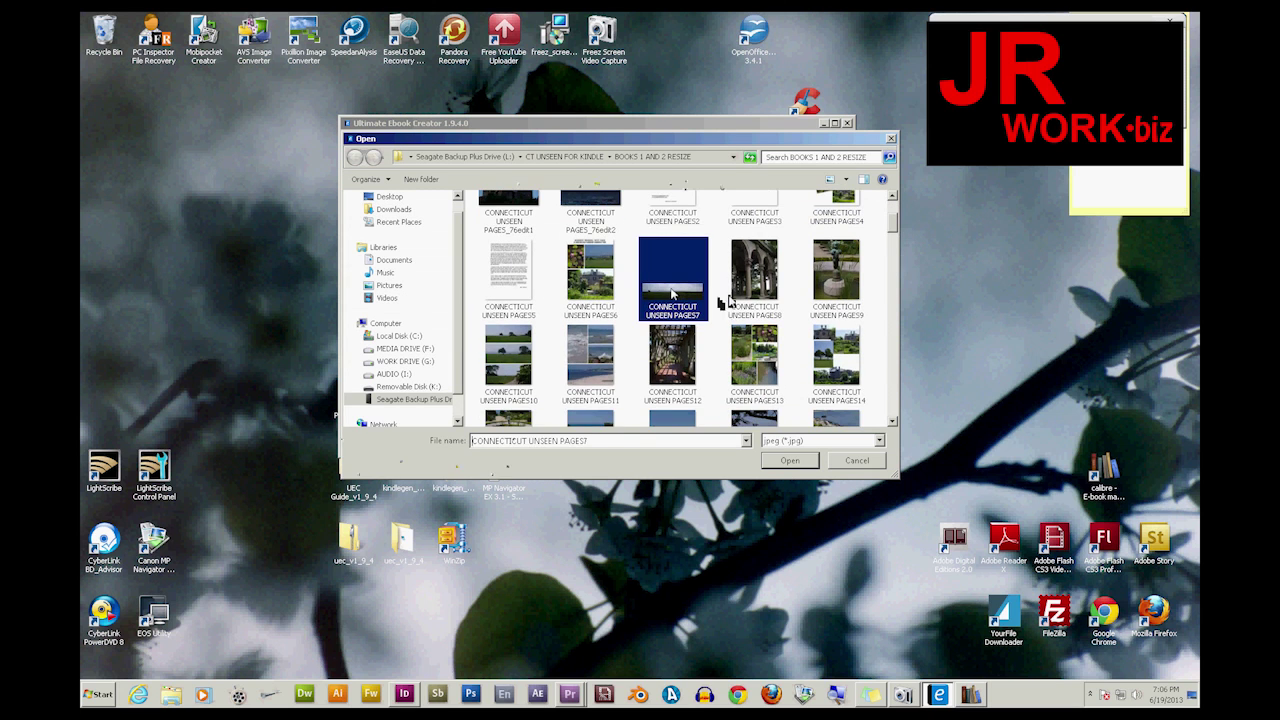
# - Add the images CONNECTICUT UNSEEN PAGES8 and CONNECTICUT UNSEEN PAGES9 below the existing ones in CHAPTER 1
pyautogui.click(720, 186)
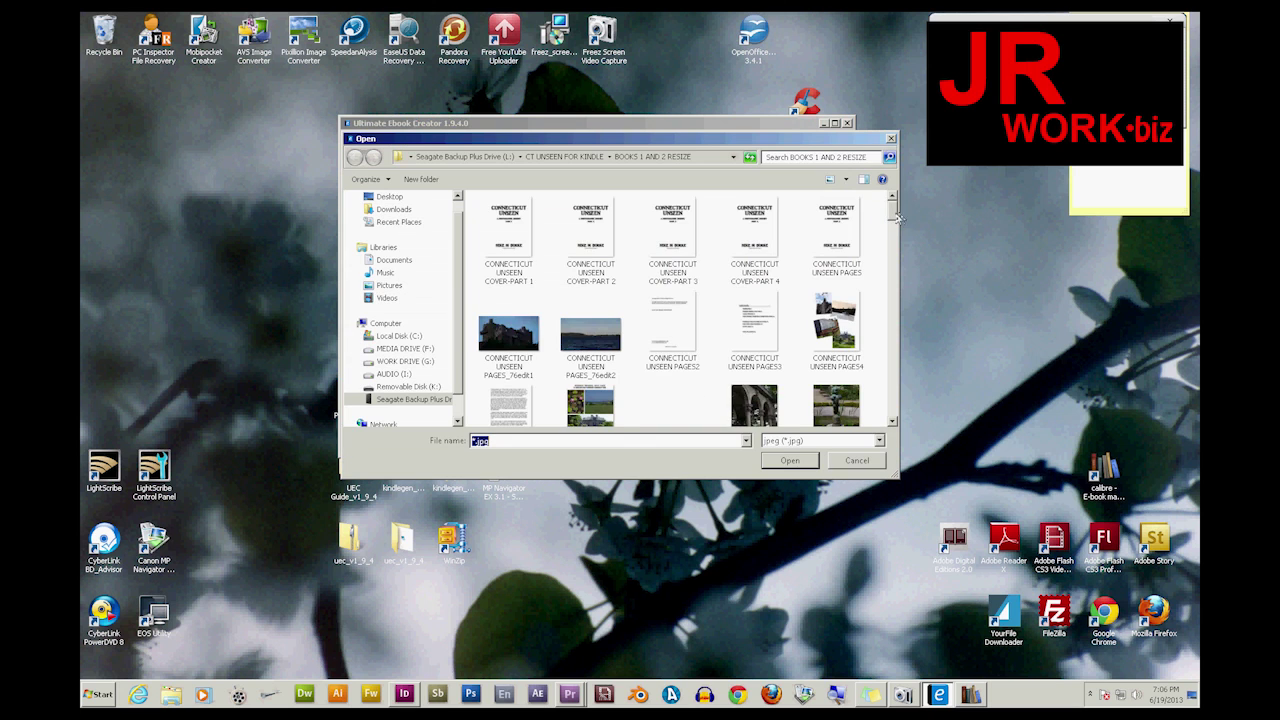
pyautogui.scroll(-2, 895, 228)
pyautogui.doubleClick(754, 285)
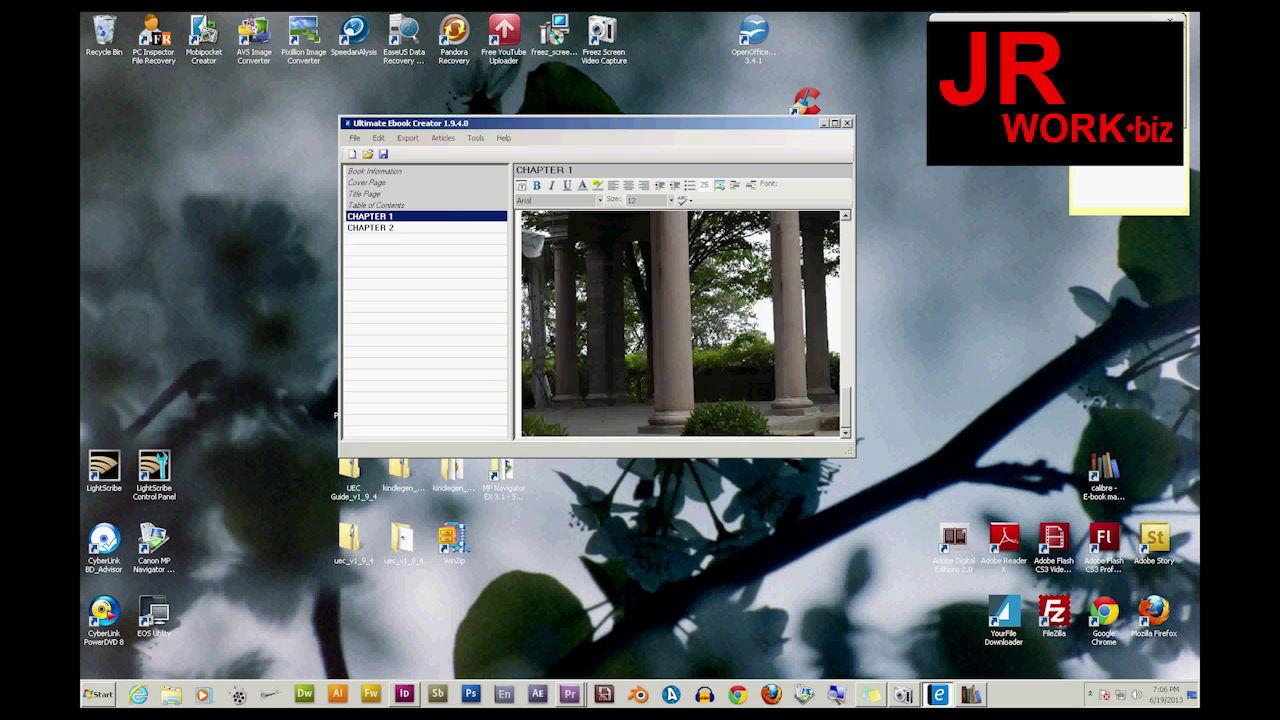
pyautogui.click(721, 188)
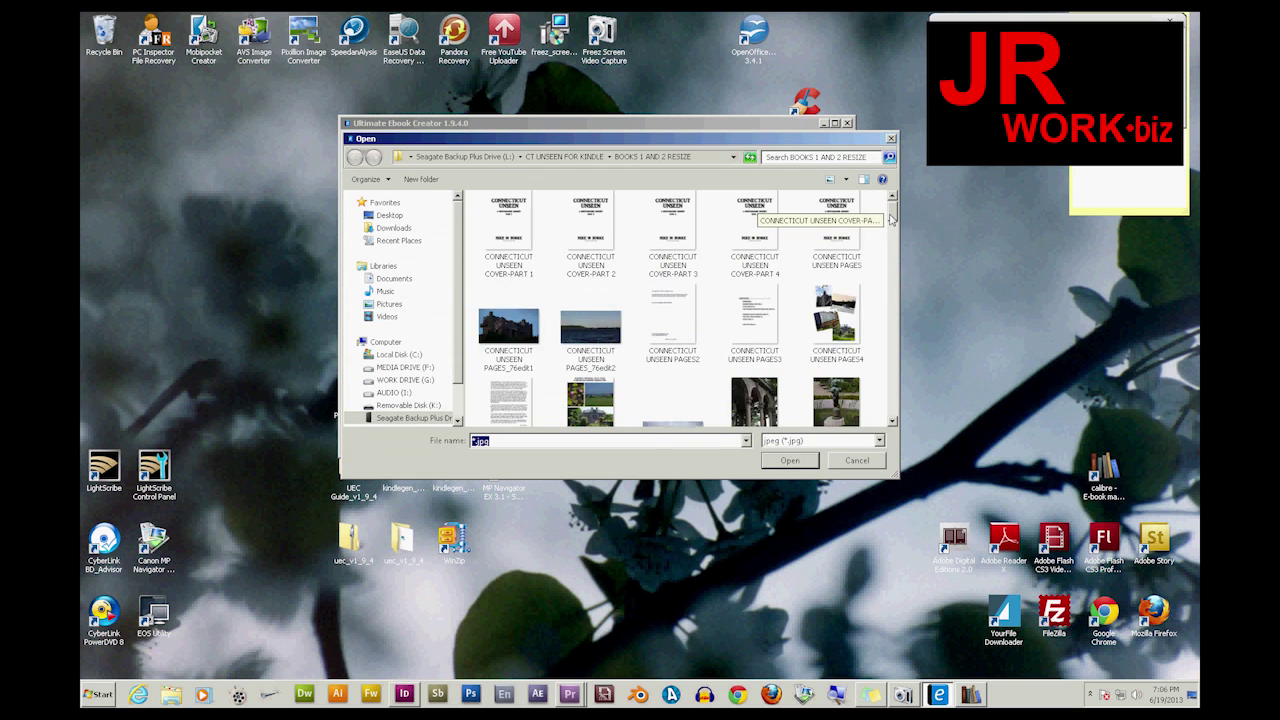
pyautogui.click(836, 400)
pyautogui.doubleClick(836, 298)
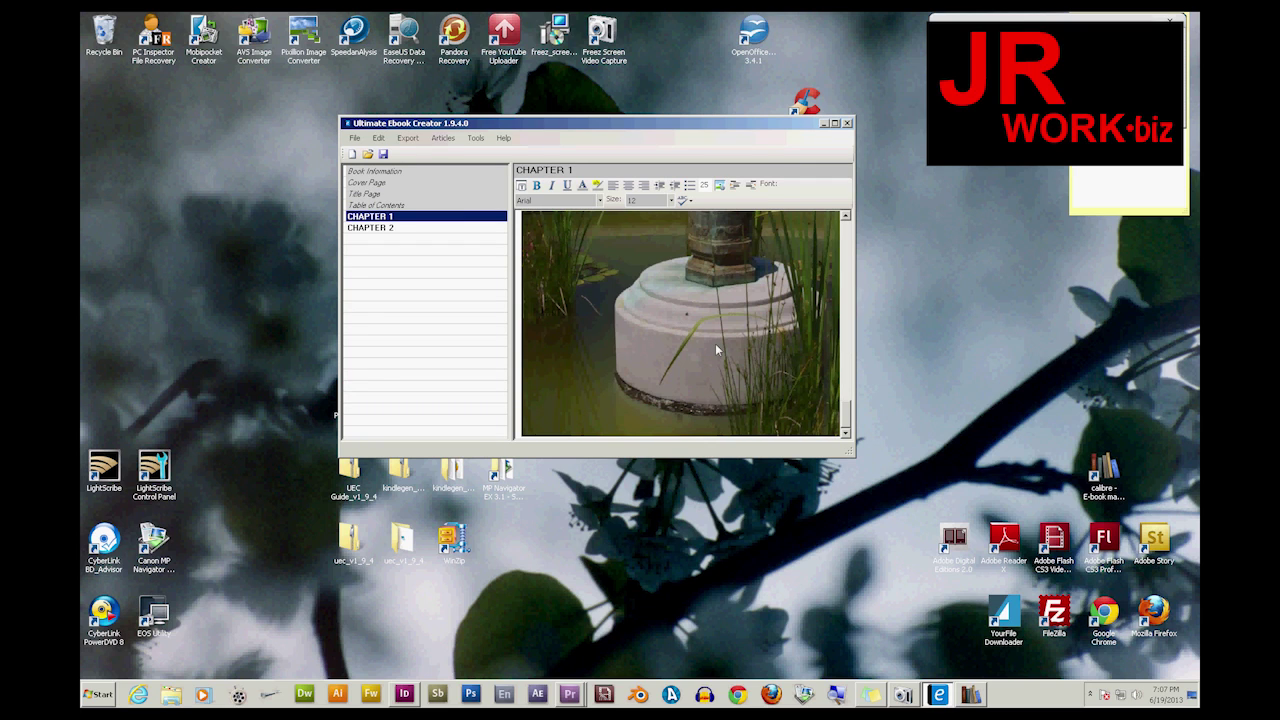
# - Enlarge the e-book editor window to show more of the inserted CHAPTER 1 images
pyautogui.moveTo(849, 459); pyautogui.dragTo(855, 658)
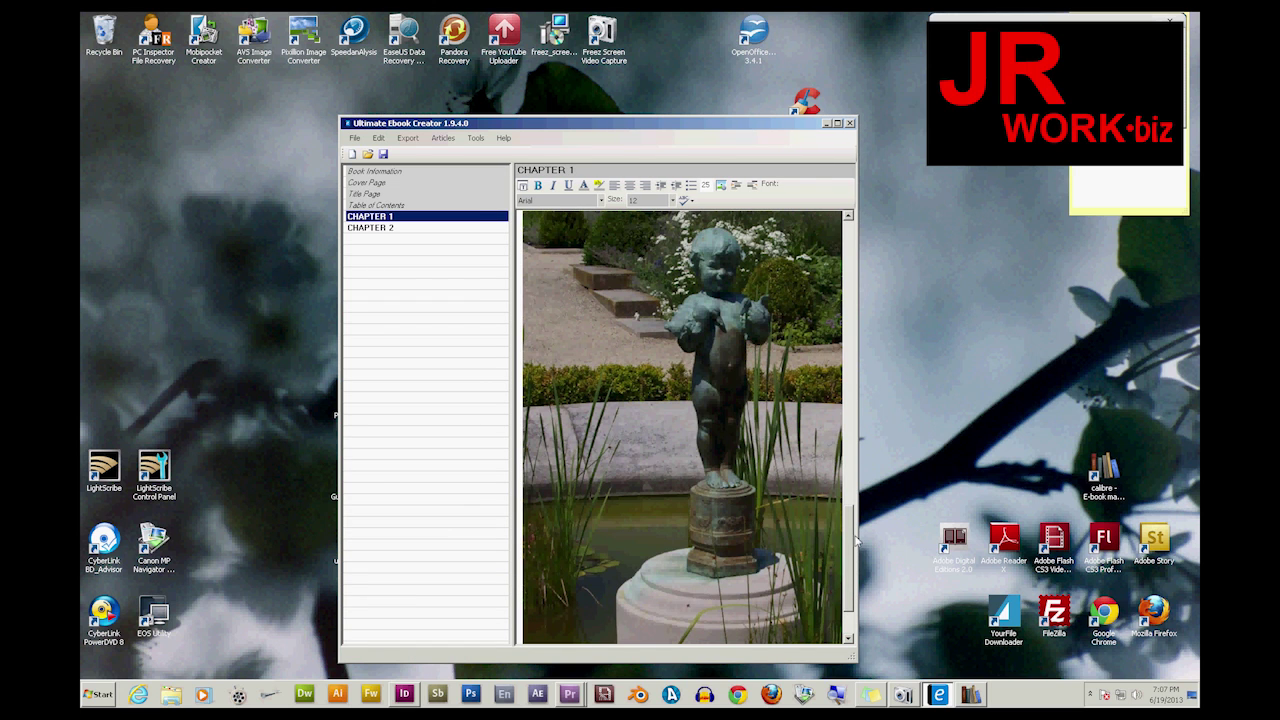
pyautogui.moveTo(857, 541); pyautogui.dragTo(899, 367)
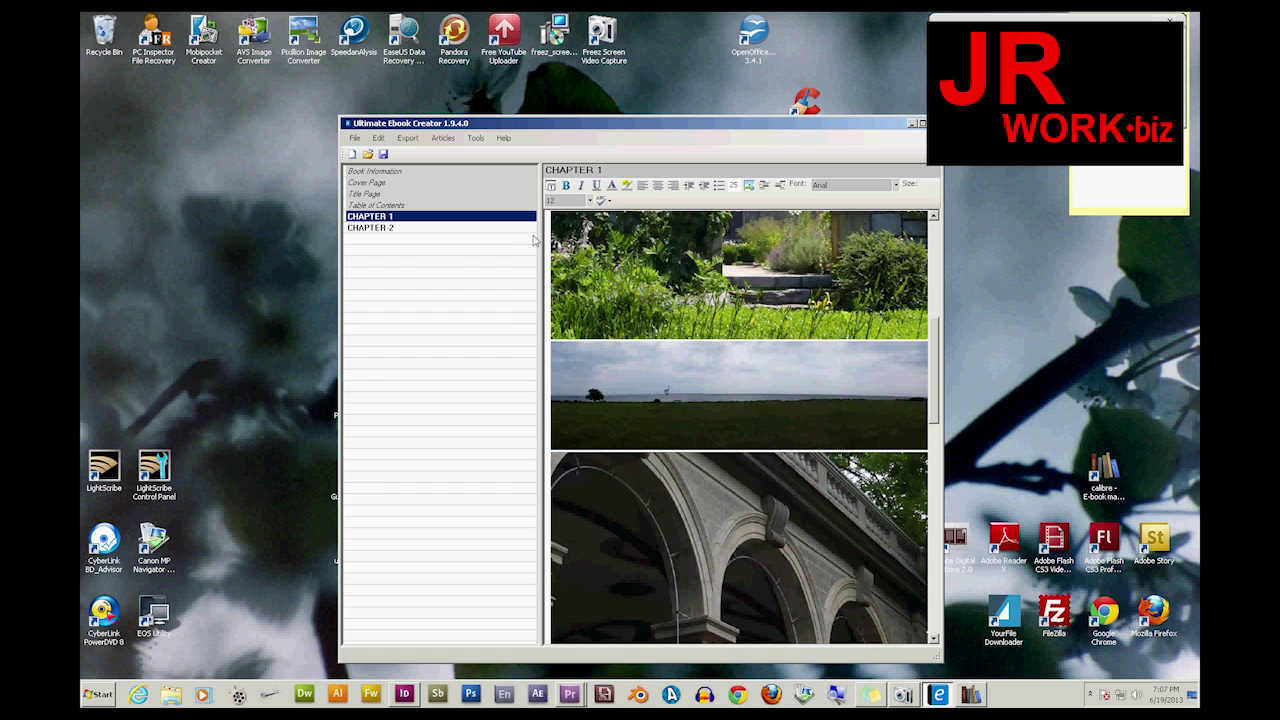
# - Write the word "Text" on the empty CHAPTER 2 page and select it
pyautogui.click(380, 228)
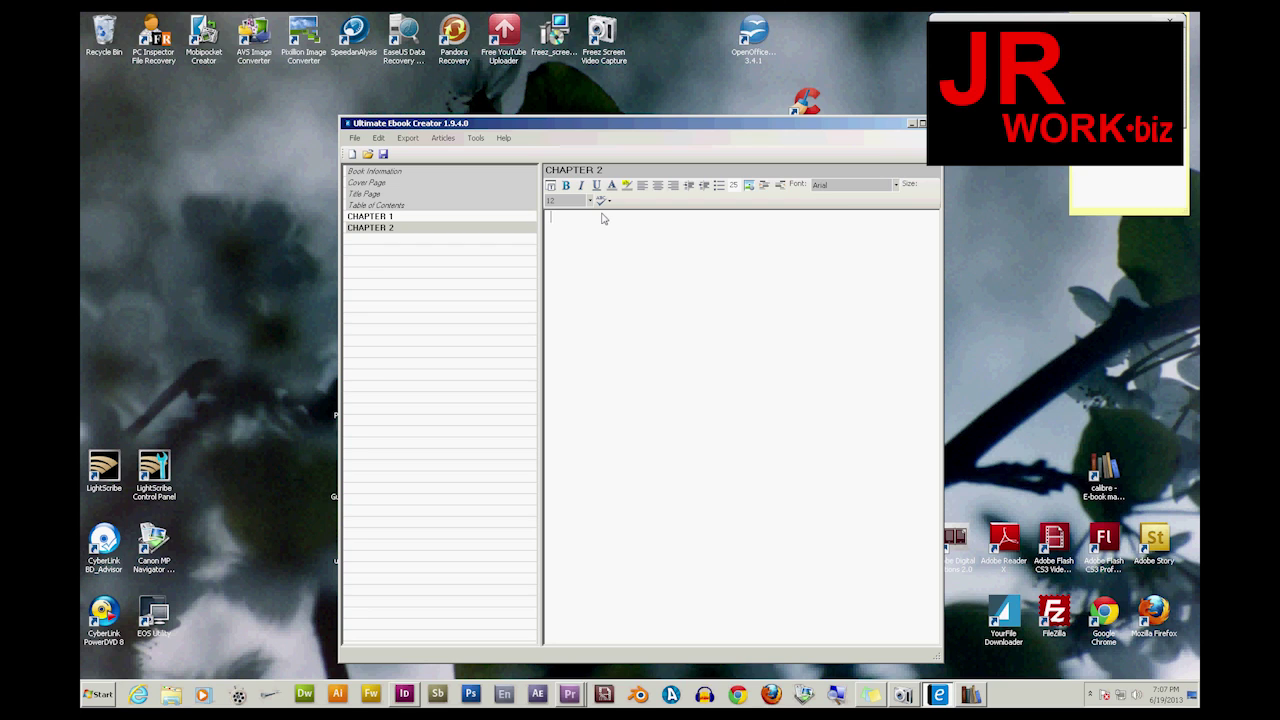
pyautogui.write('Text')
pyautogui.doubleClick(562, 216)
pyautogui.click(551, 217)
pyautogui.doubleClick(589, 217)
# - Highlight the selected word "Text" in red
pyautogui.click(624, 186)
pyautogui.click(579, 212)
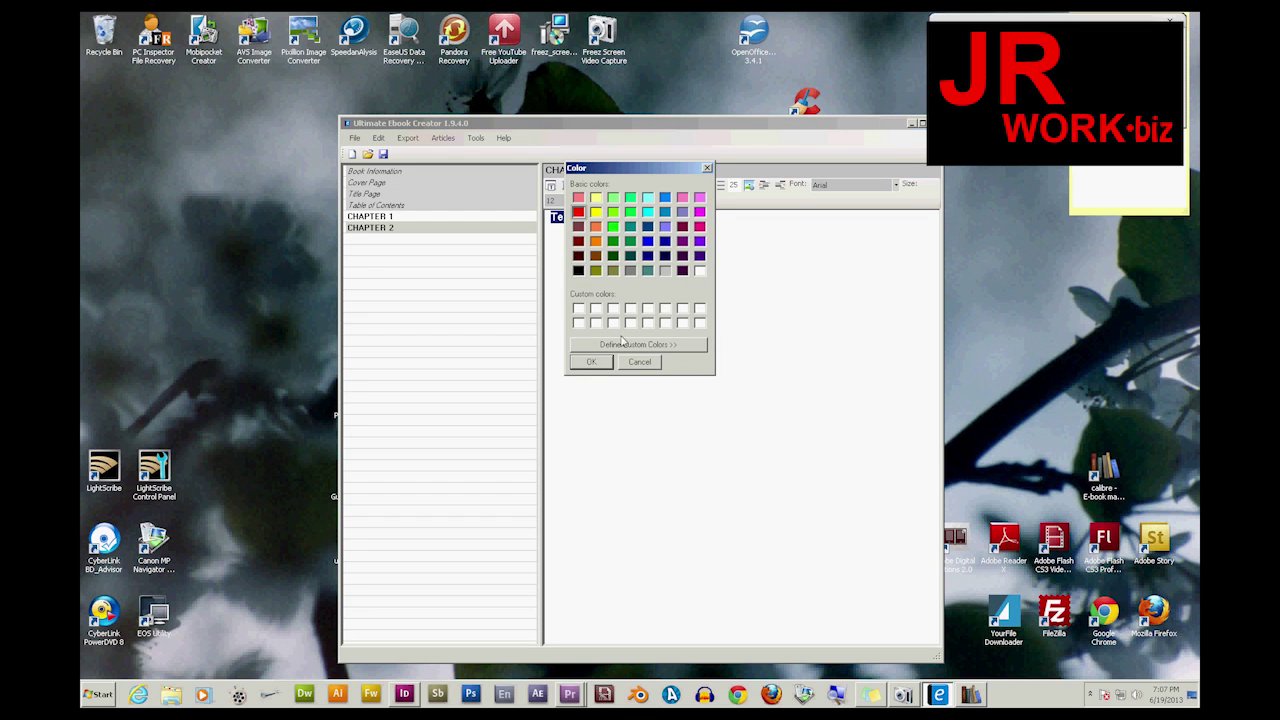
pyautogui.press('Return')
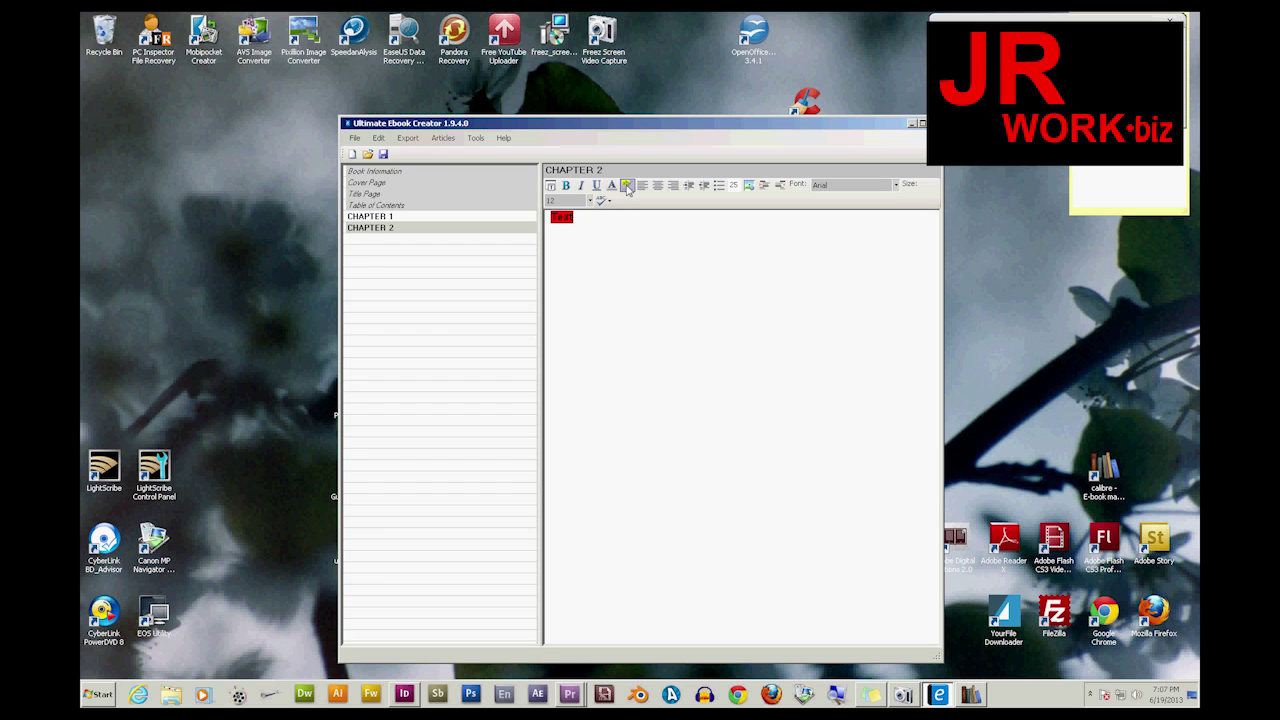
# - Set the highlight colour of the word "Text" to light grey
pyautogui.click(626, 186)
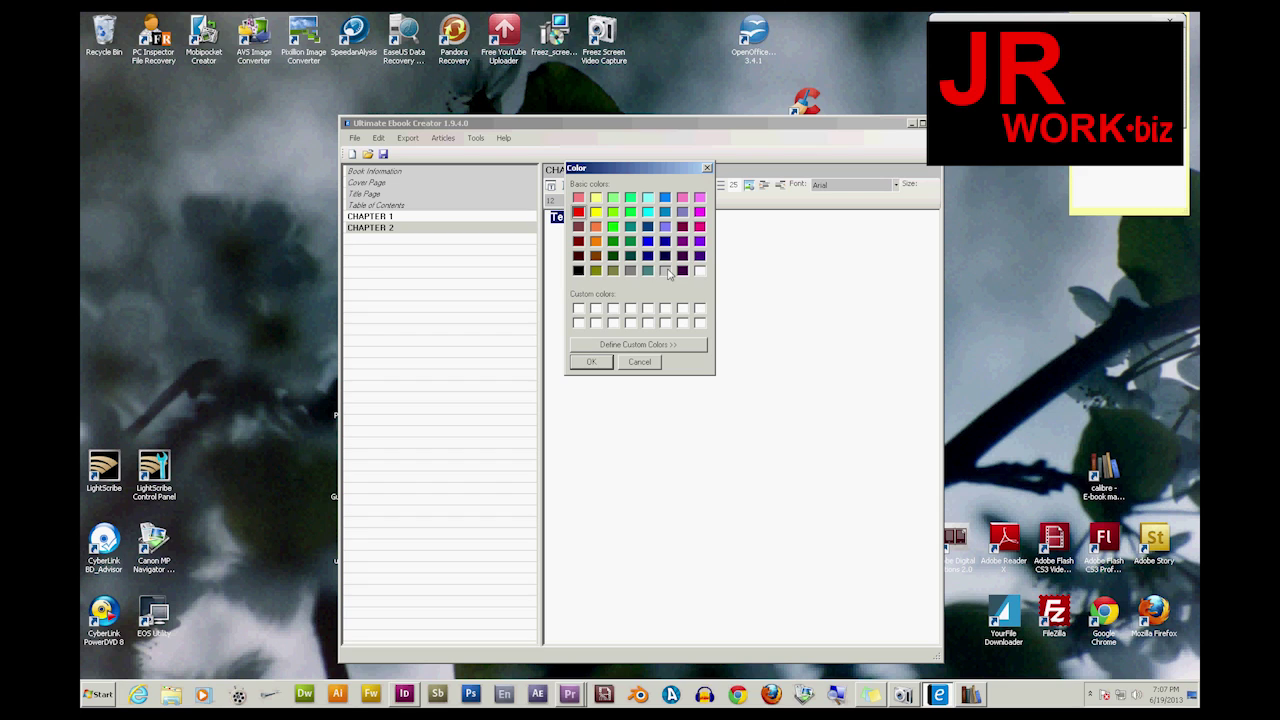
pyautogui.click(666, 271)
pyautogui.click(591, 361)
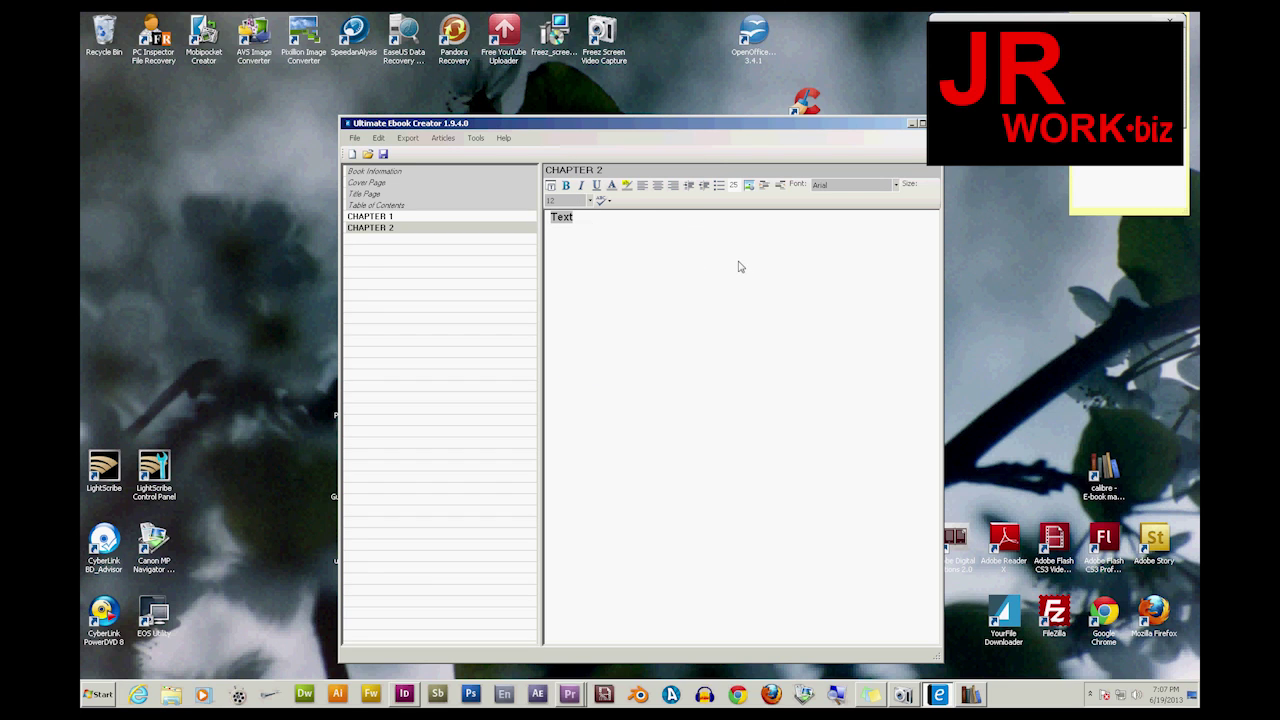
# - Switch to Adobe InDesign to look through the book's cover, contents and introduction pages, and return to Ultimate Ebook Creator
pyautogui.click(404, 693)
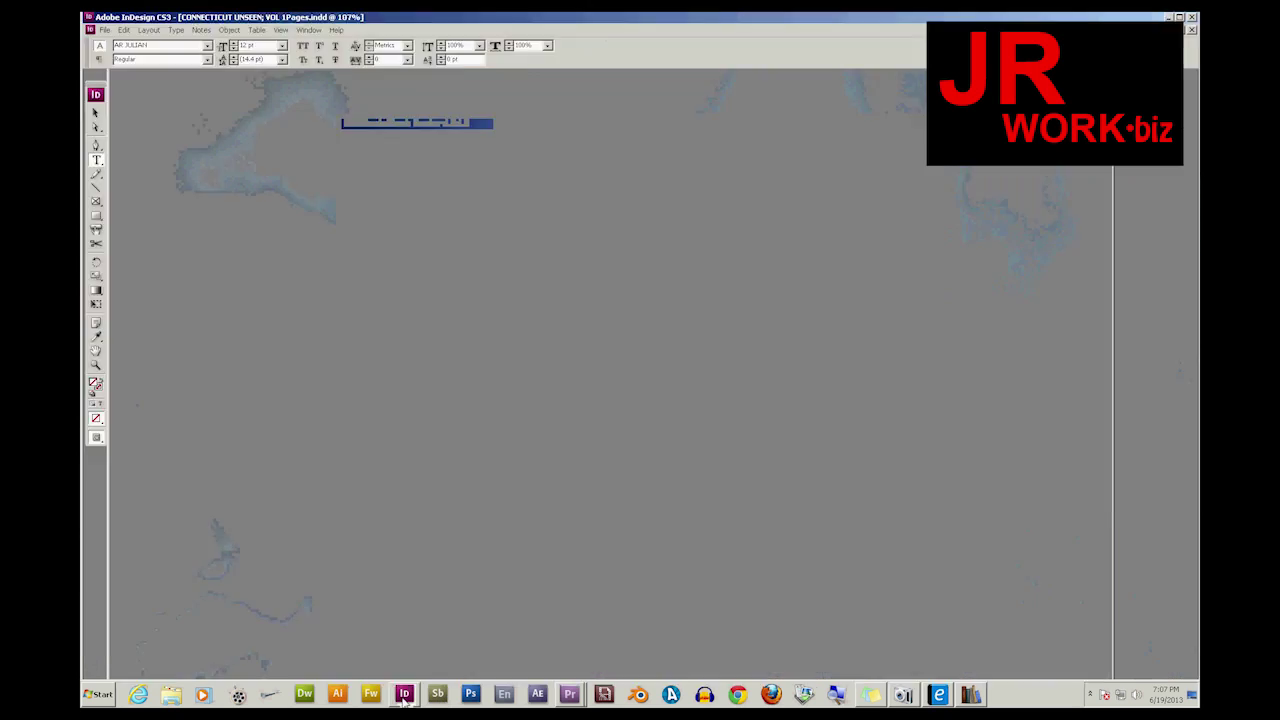
pyautogui.click(405, 695)
pyautogui.click(404, 693)
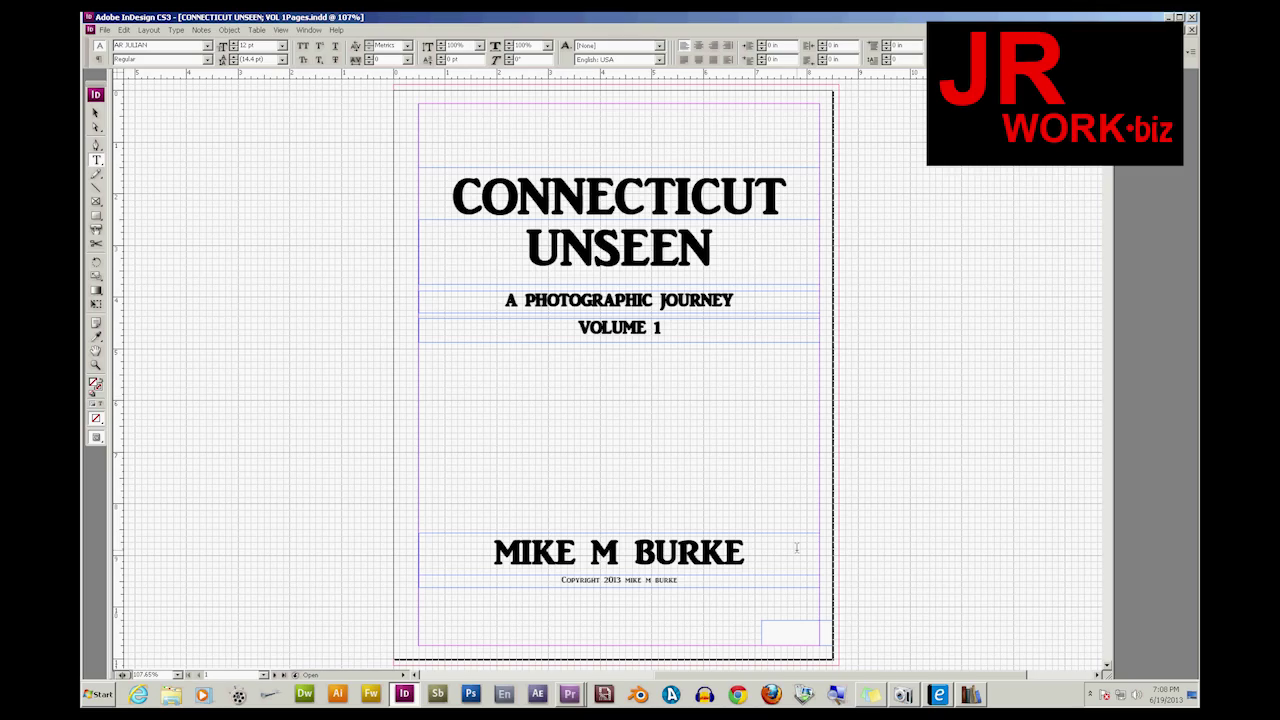
pyautogui.scroll(-10, 797, 548)
pyautogui.scroll(-5, 700, 467)
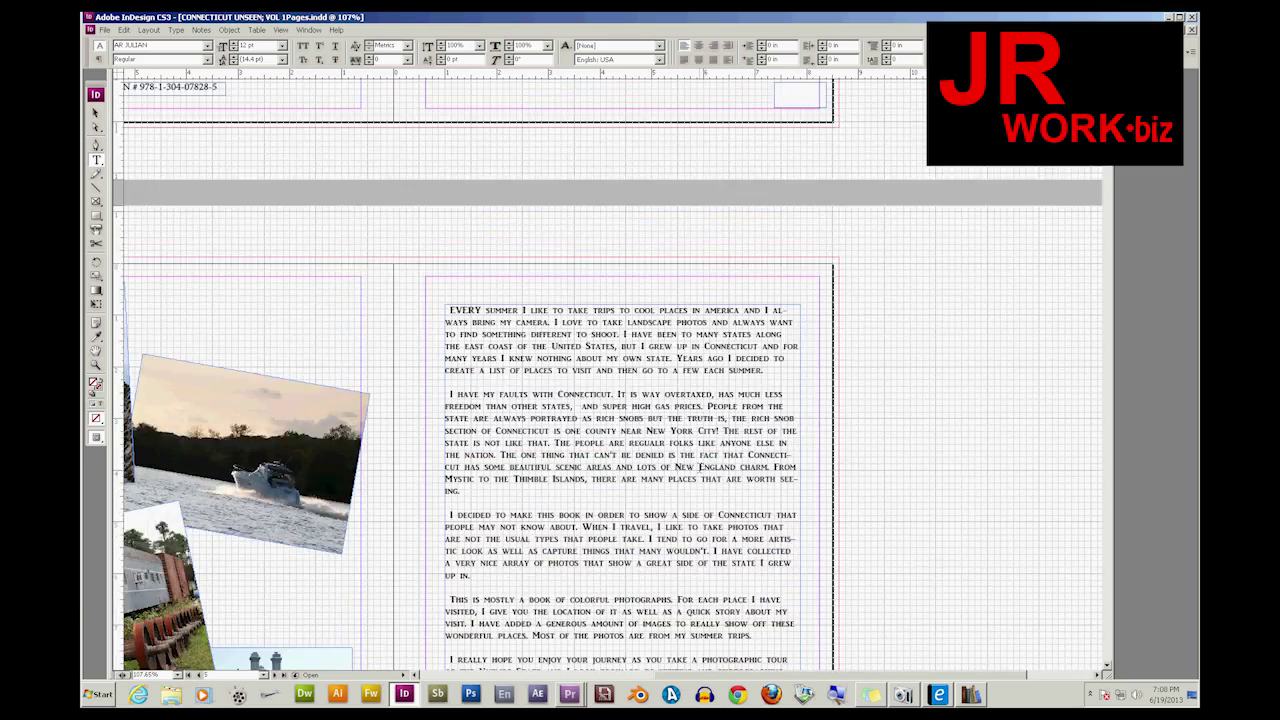
pyautogui.scroll(5, 744, 374)
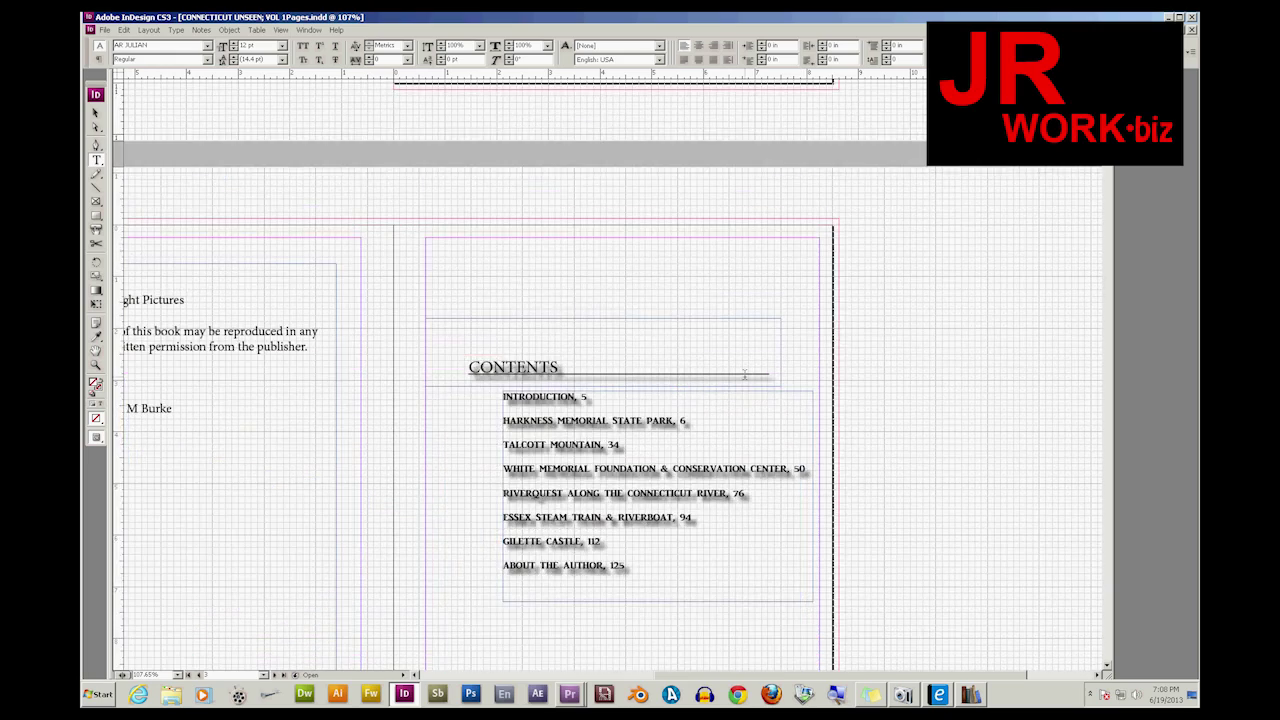
pyautogui.scroll(5, 744, 374)
pyautogui.click(1169, 17)
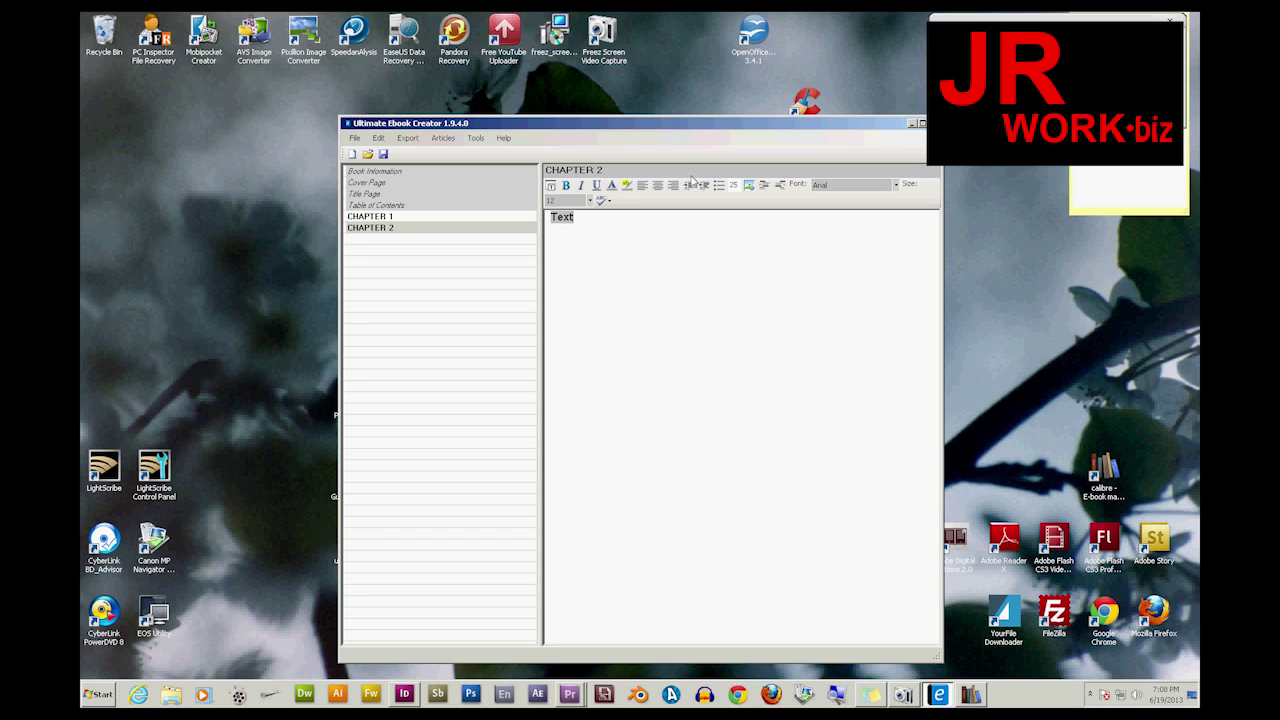
# - Save the e-book project as "Book 3" in the BOOKS 1 AND 2 RESIZE folder
pyautogui.click(377, 228)
pyautogui.press('Up')
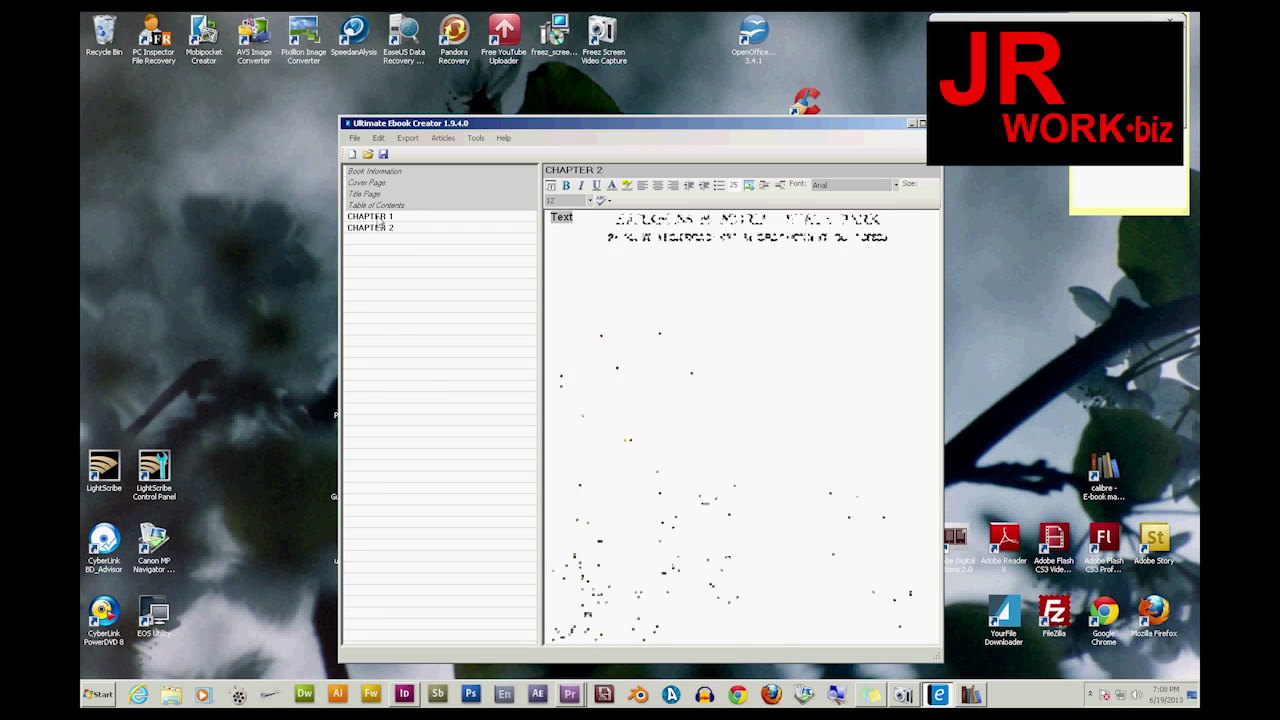
pyautogui.click(377, 228)
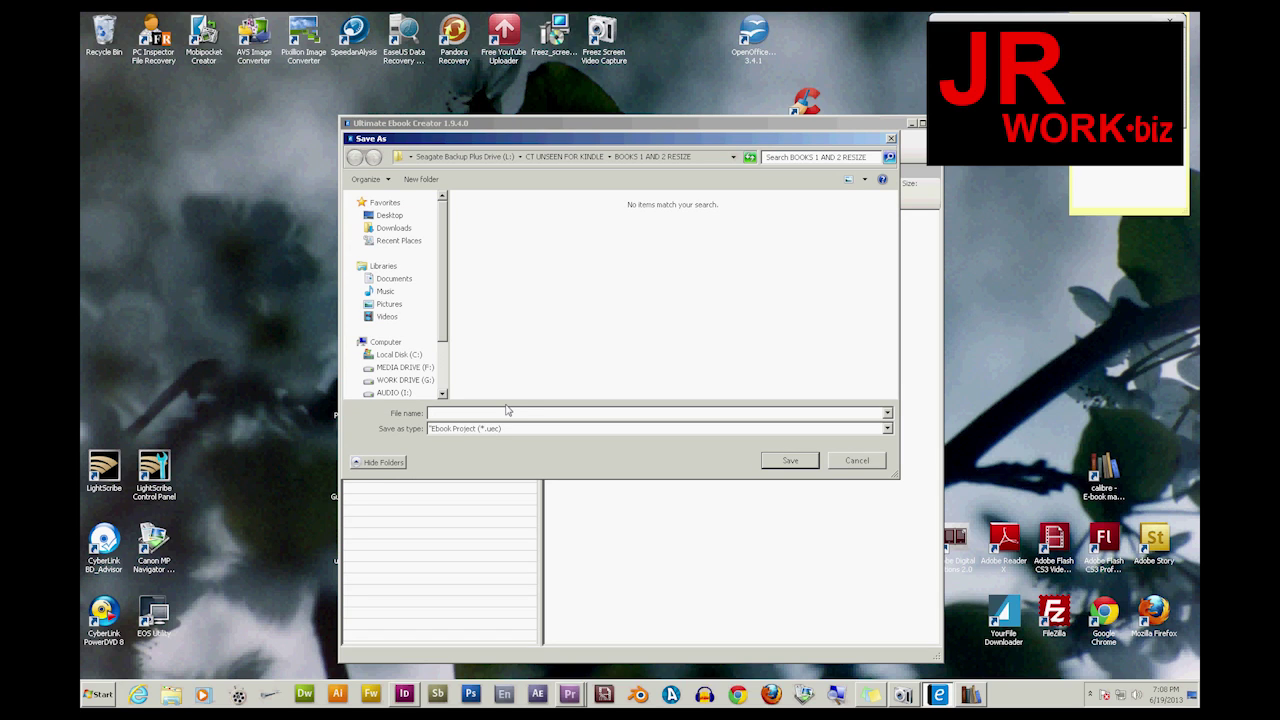
pyautogui.write('Book')
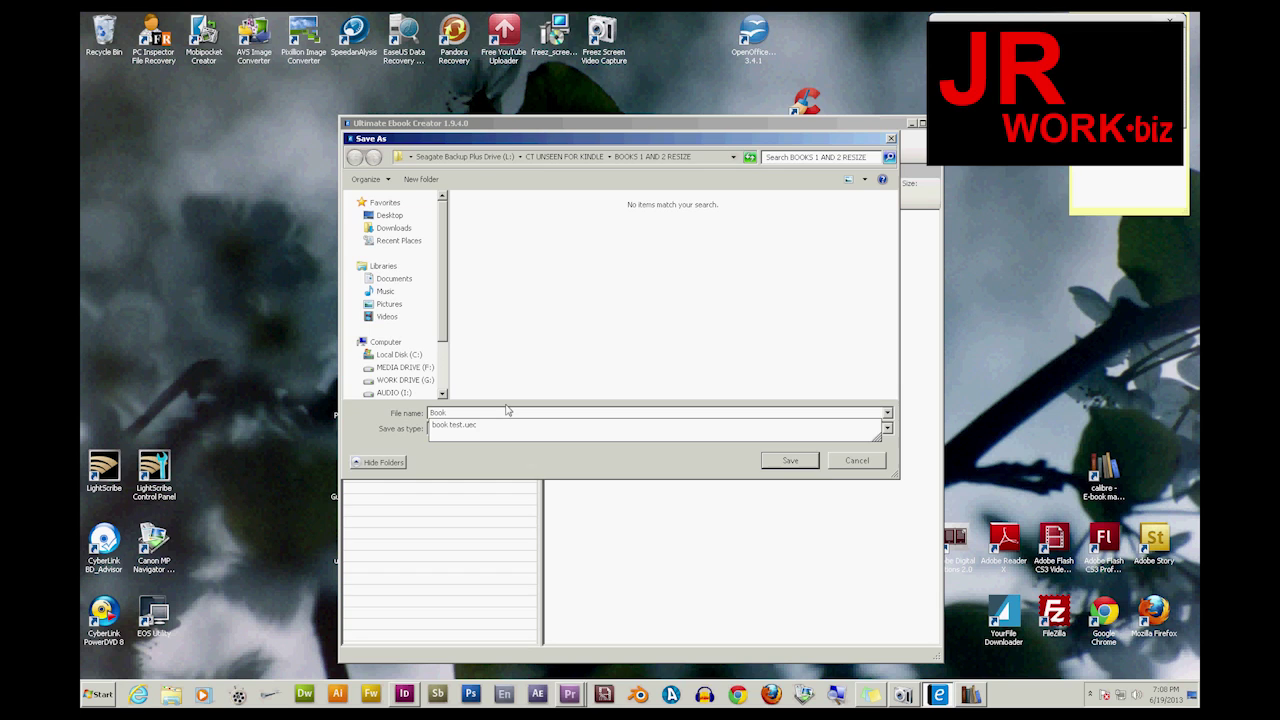
pyautogui.write(' 3')
pyautogui.press('Return')
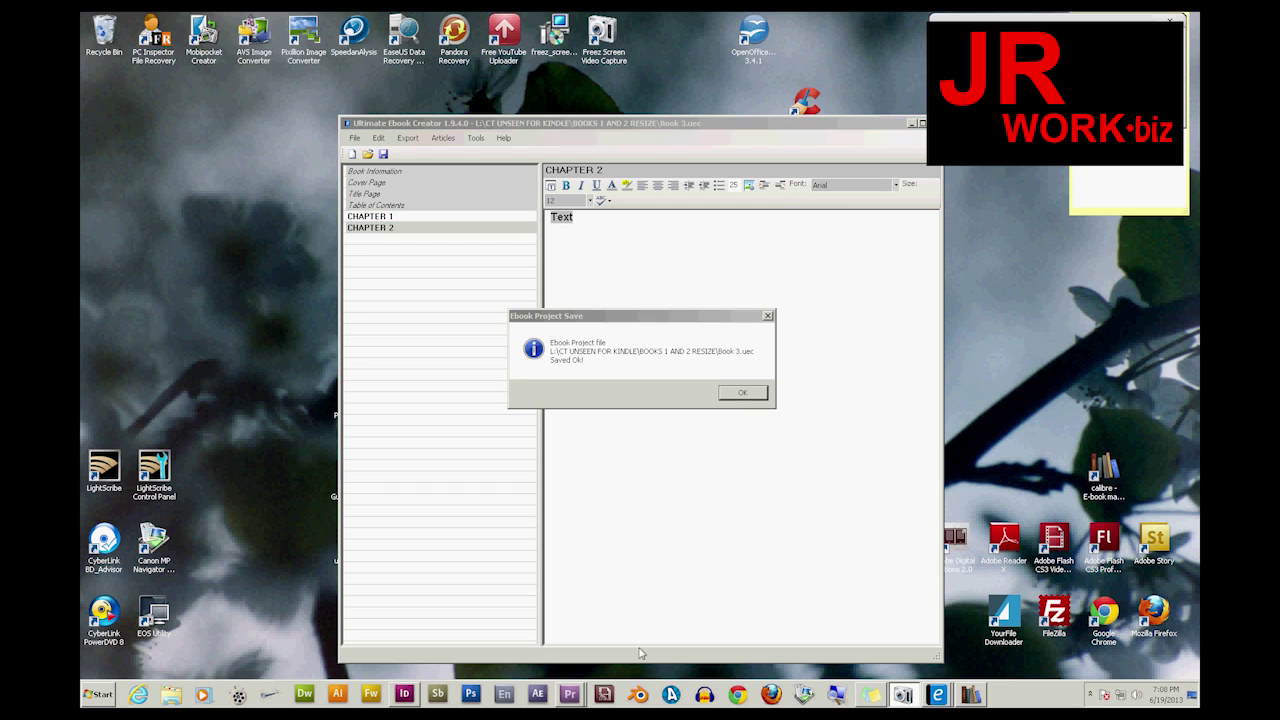
pyautogui.click(749, 396)
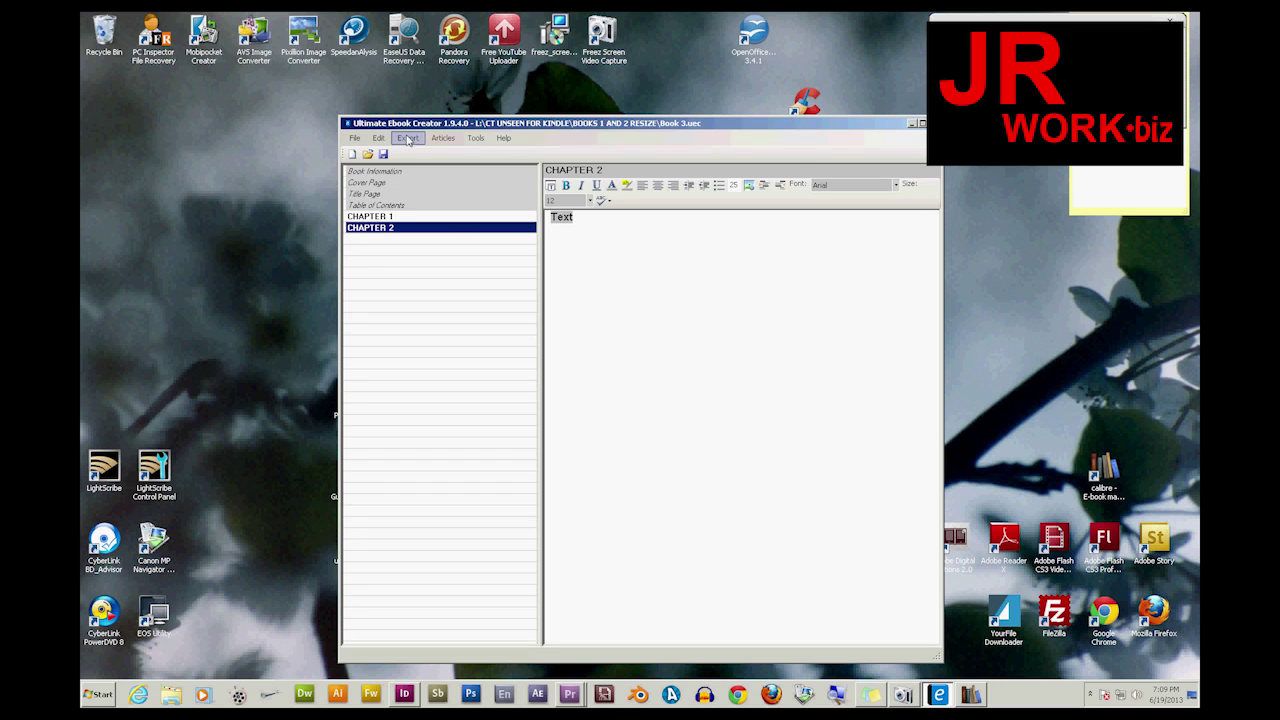
# - Look over the available e-book export formats and the contents of CHAPTER 1 and CHAPTER 2
pyautogui.click(408, 140)
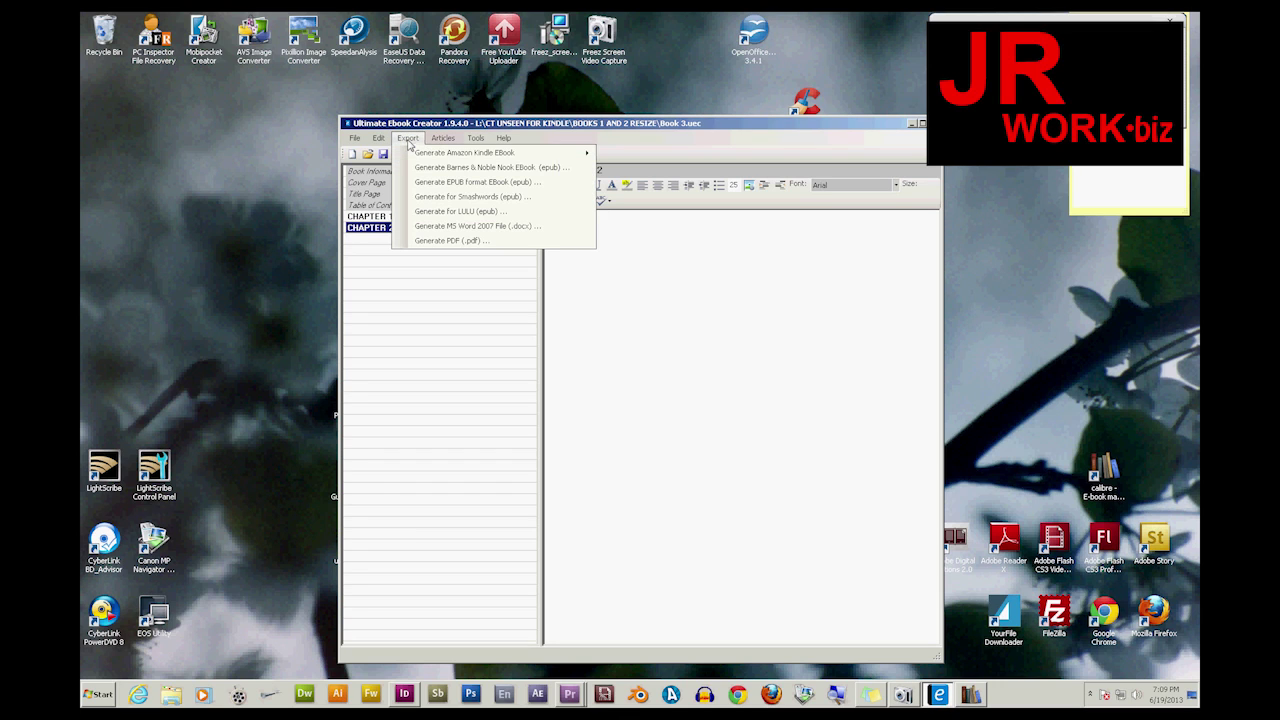
pyautogui.moveTo(540, 153)
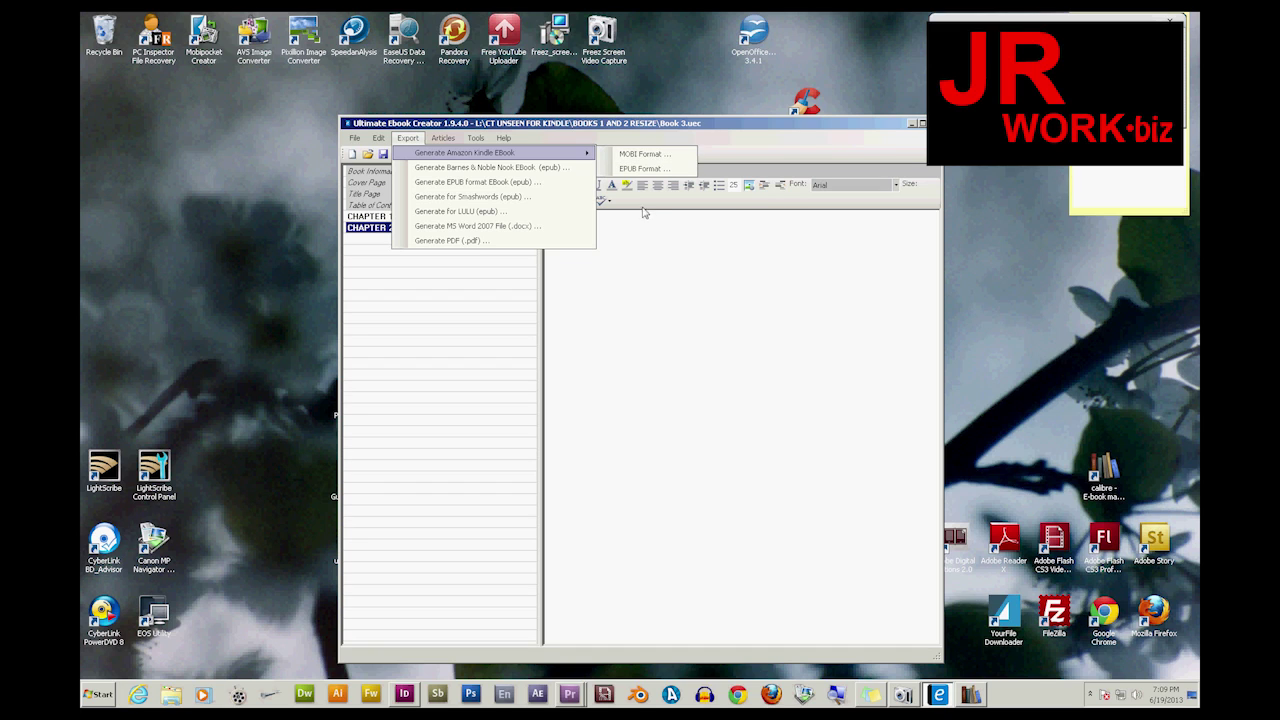
pyautogui.moveTo(379, 140)
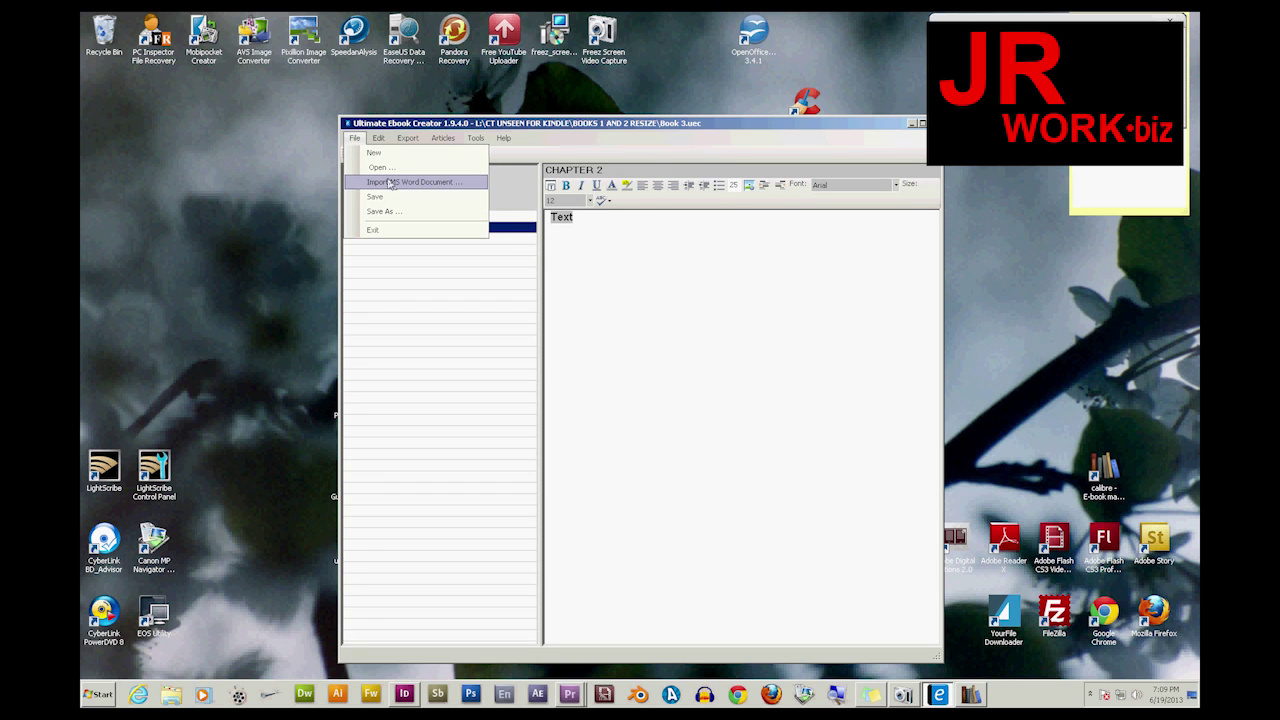
pyautogui.click(767, 261)
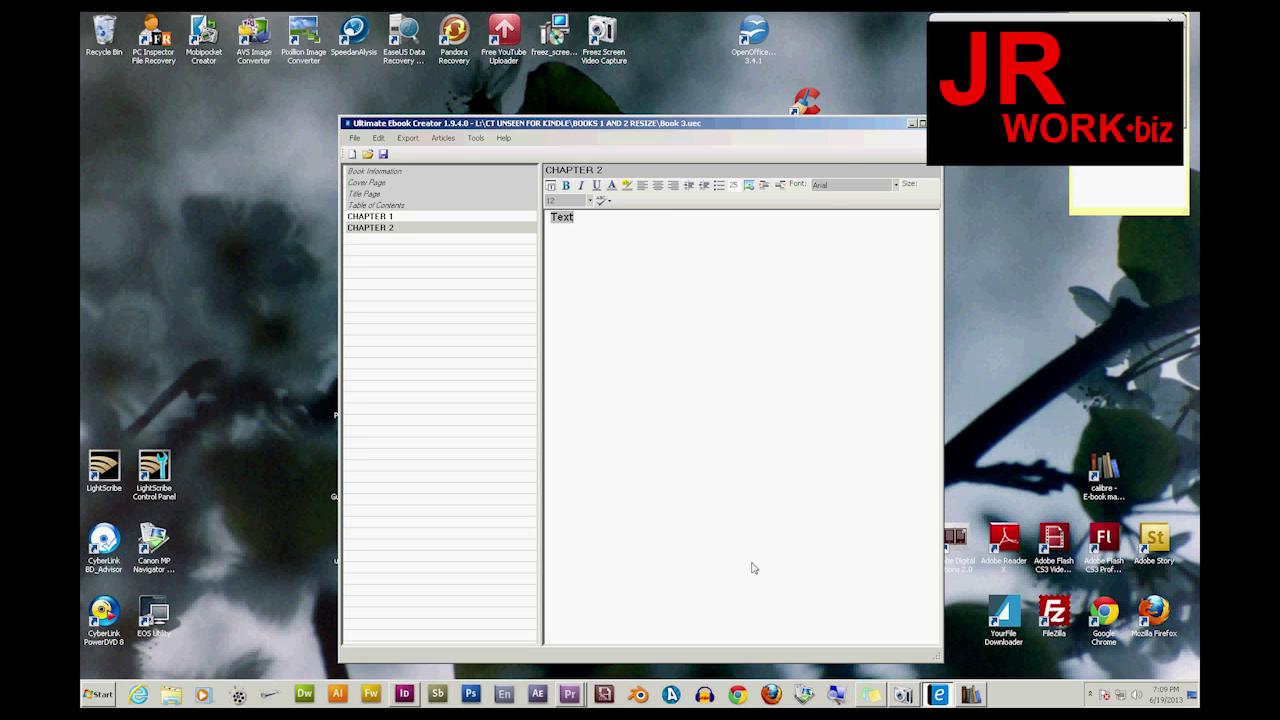
pyautogui.click(376, 218)
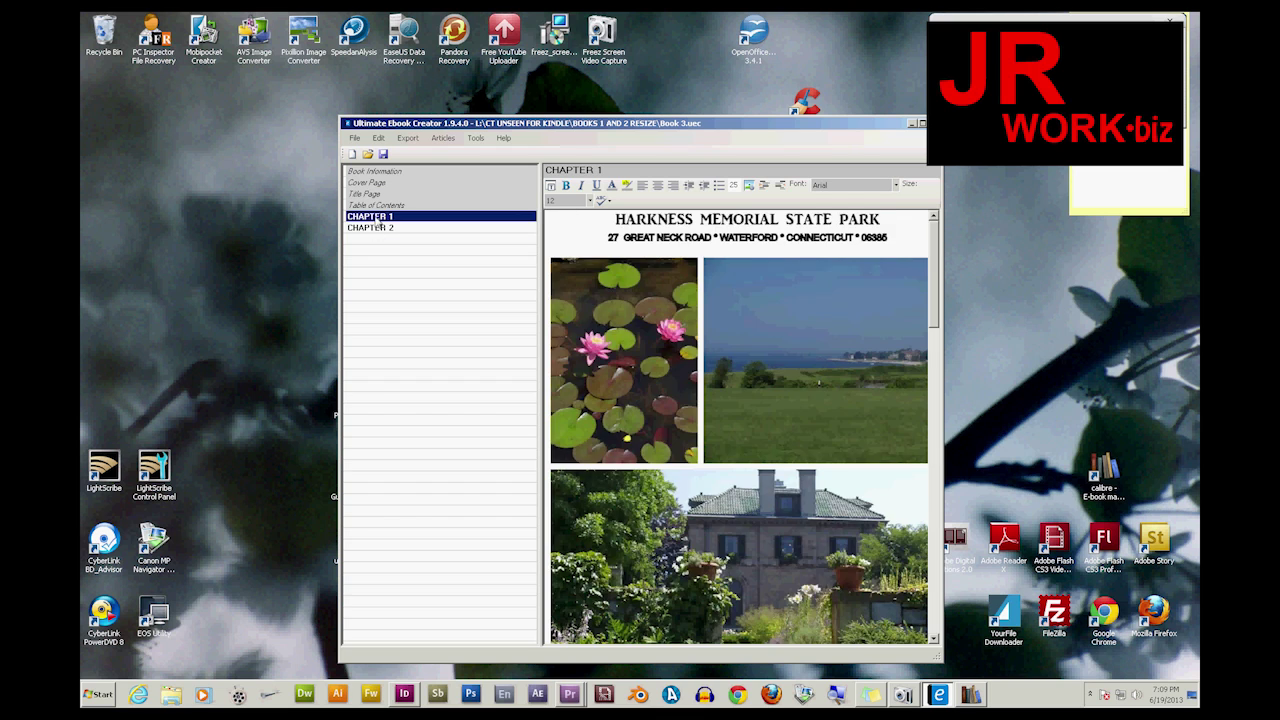
pyautogui.click(377, 227)
pyautogui.click(377, 217)
pyautogui.moveTo(932, 241)
pyautogui.mouseDown()
pyautogui.moveTo(920, 380)
pyautogui.moveTo(938, 240)
pyautogui.mouseUp()
# - Generate the Amazon Kindle e-book in EPUB format, named "Book 3", in the BOOKS 1 AND 2 RESIZE folder
pyautogui.click(408, 137)
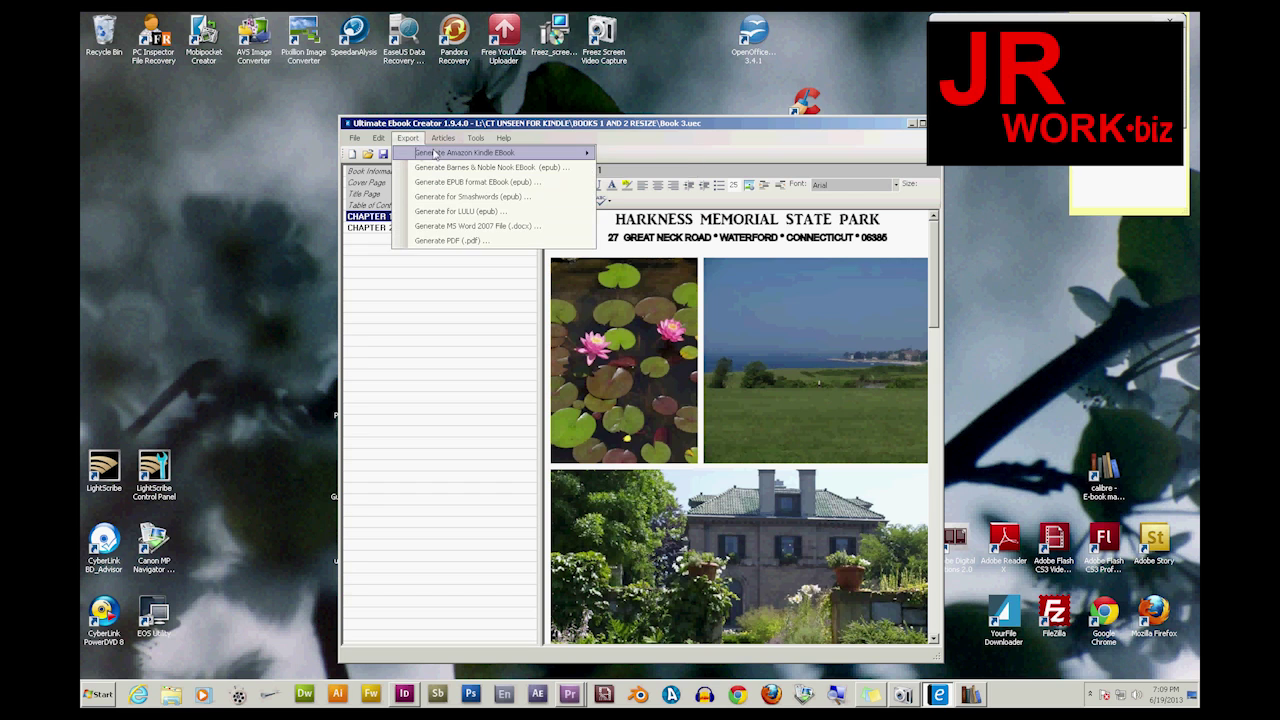
pyautogui.moveTo(437, 153)
pyautogui.click(645, 154)
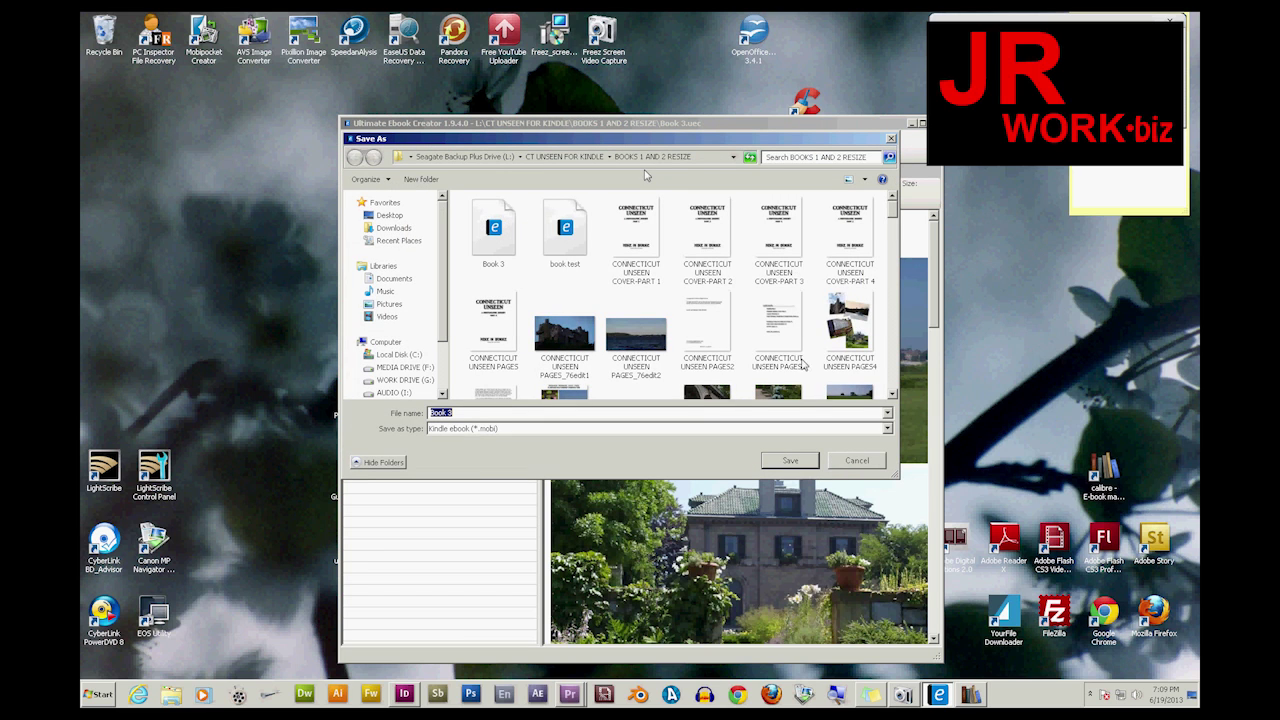
pyautogui.click(790, 460)
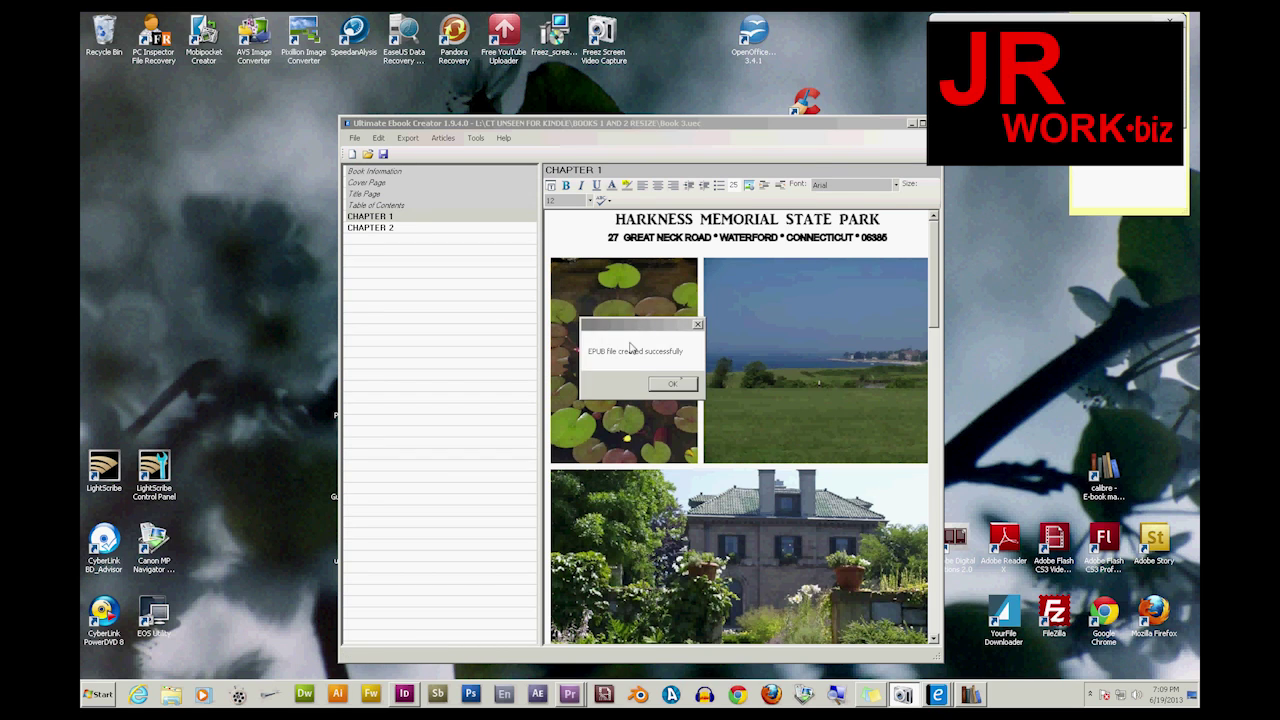
pyautogui.click(680, 383)
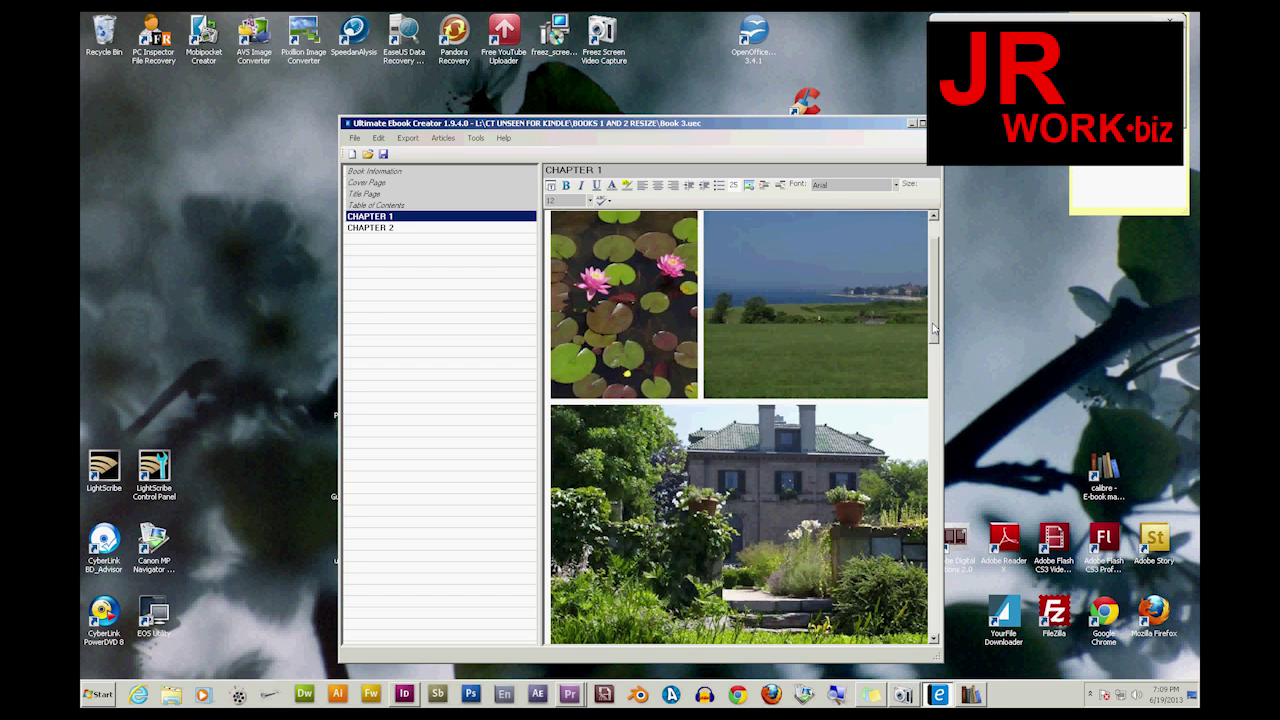
# - Switch to calibre and add the Book 3 EPUB file to its library from a single directory
pyautogui.moveTo(703, 138); pyautogui.dragTo(650, 97)
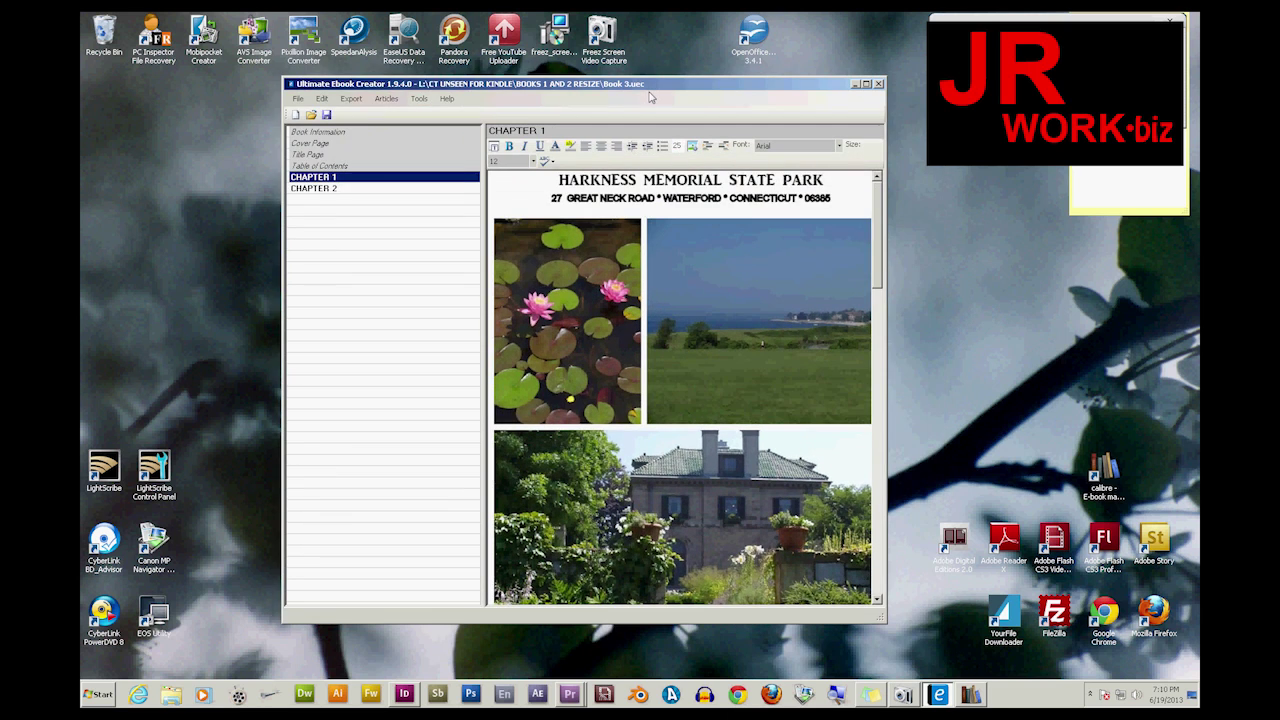
pyautogui.click(1122, 470)
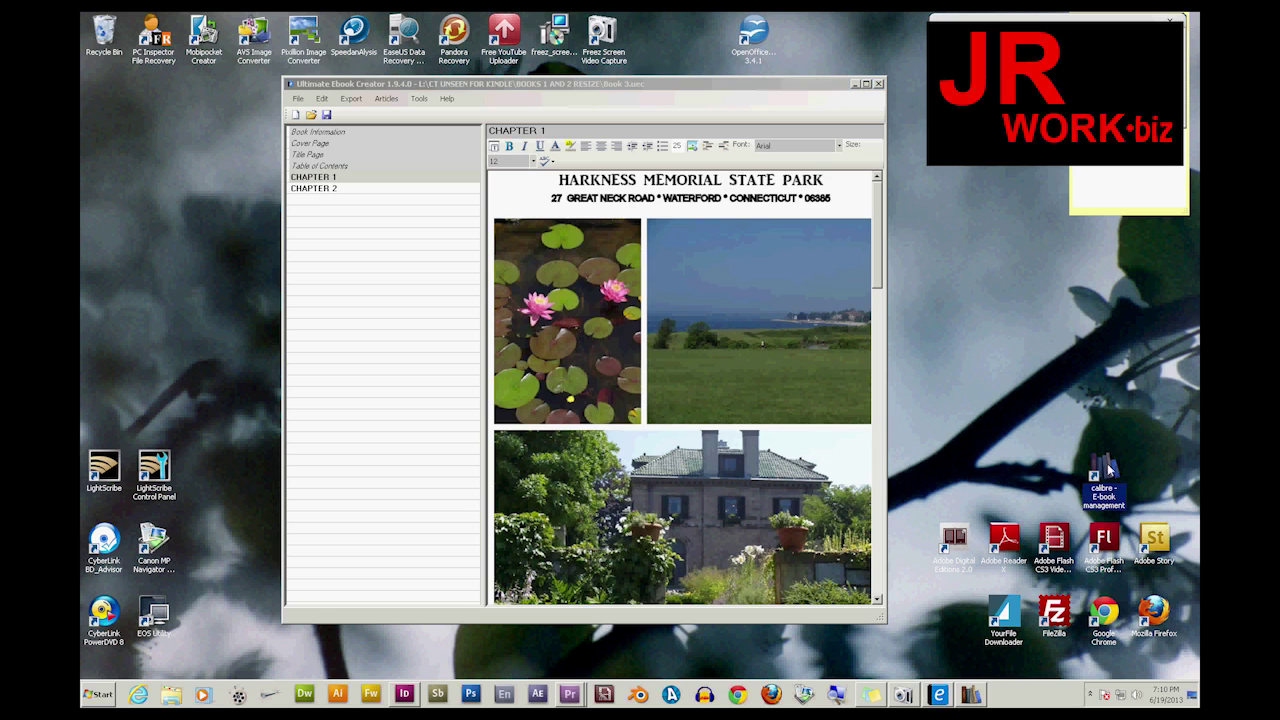
pyautogui.click(972, 695)
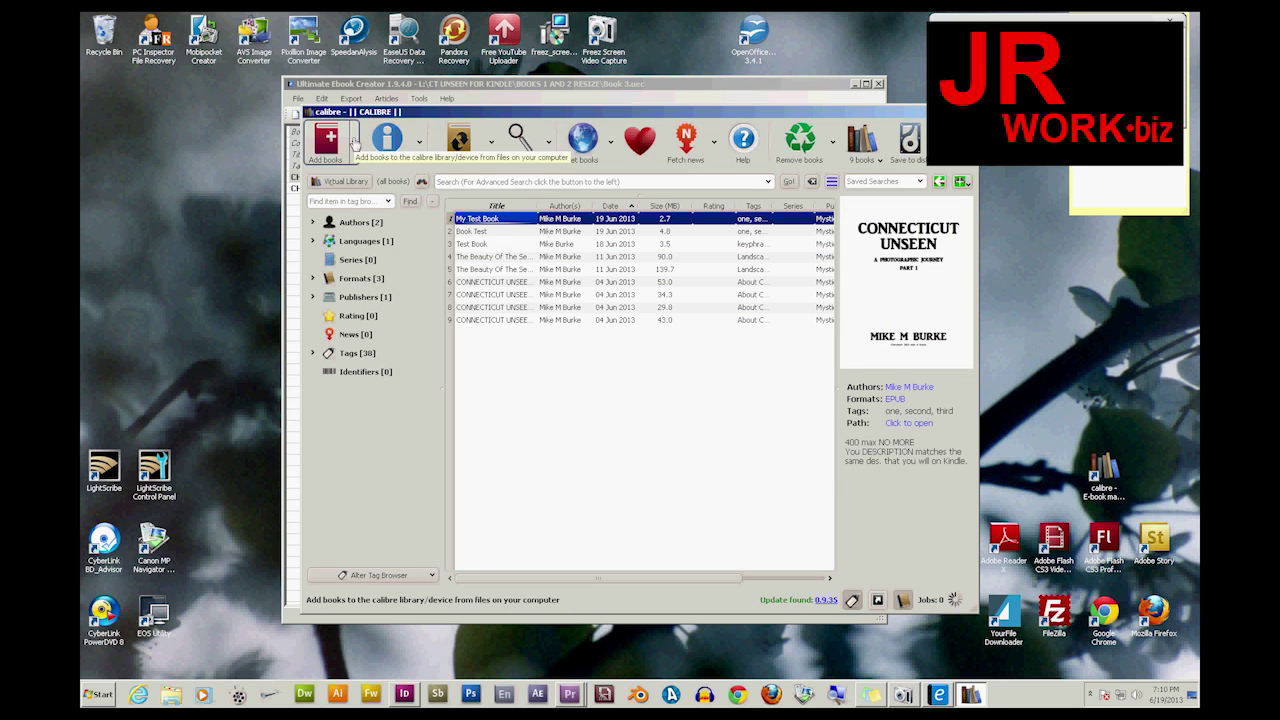
pyautogui.click(354, 143)
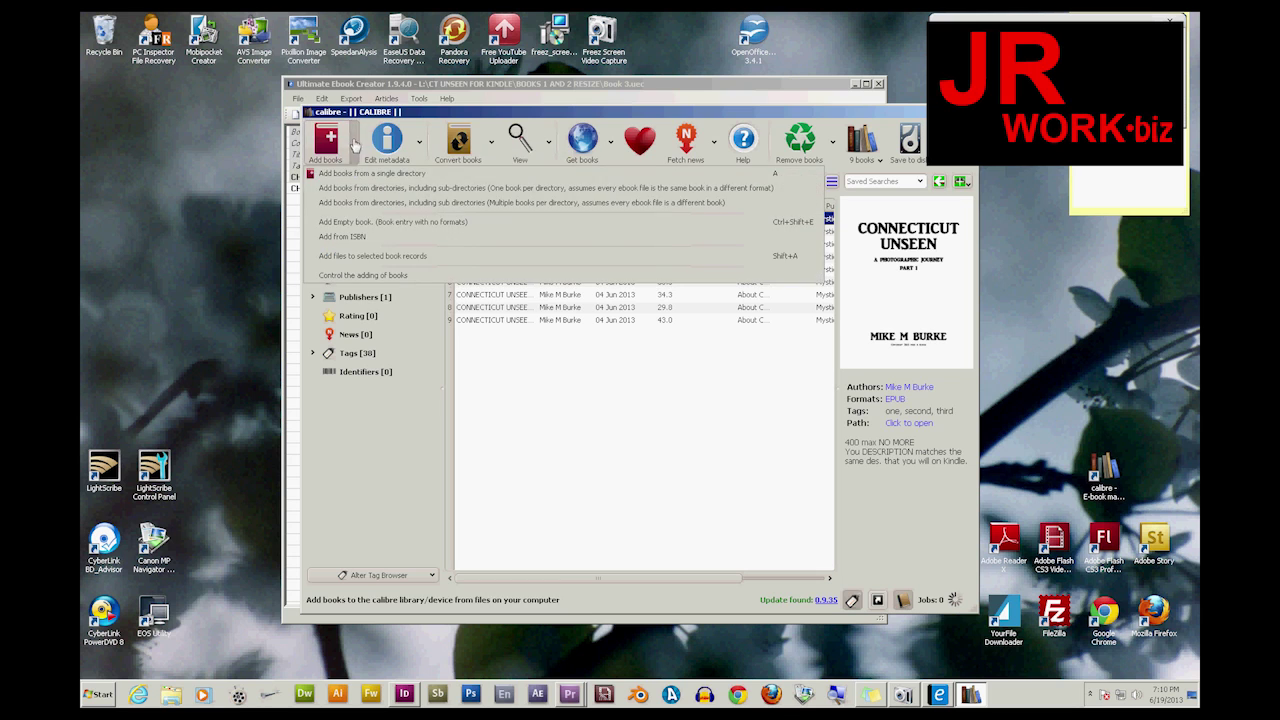
pyautogui.click(385, 180)
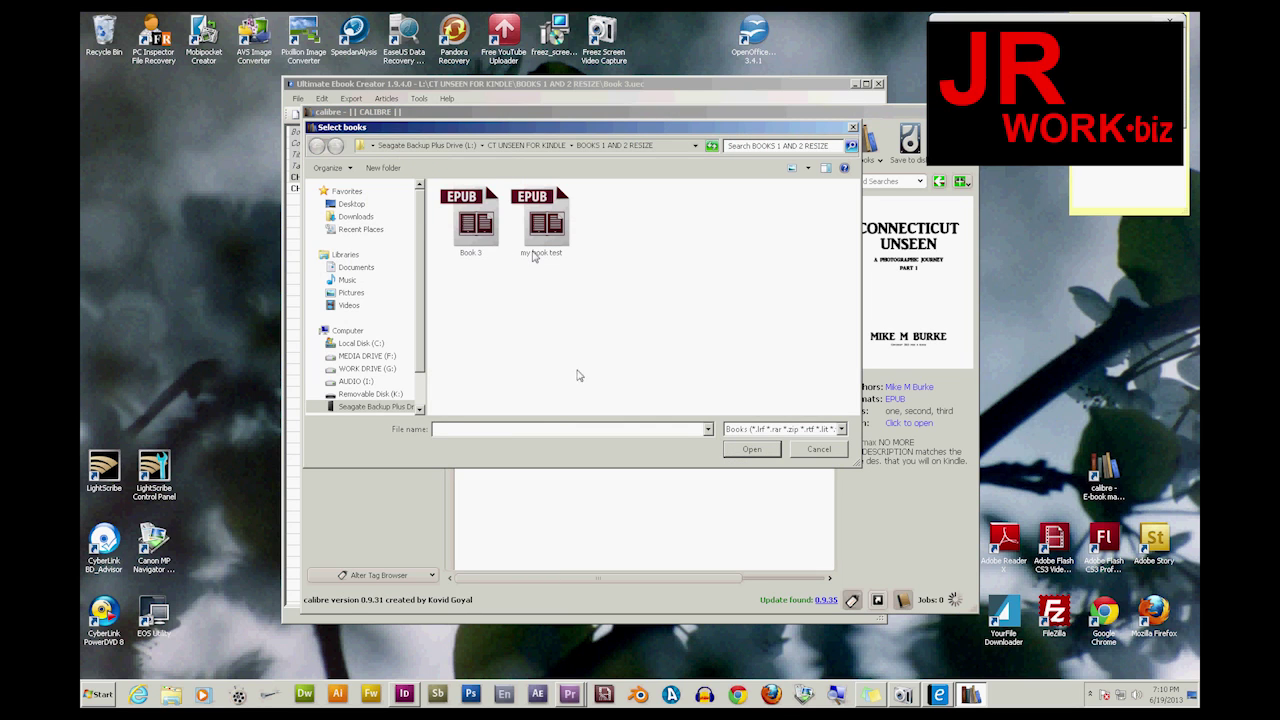
pyautogui.click(752, 449)
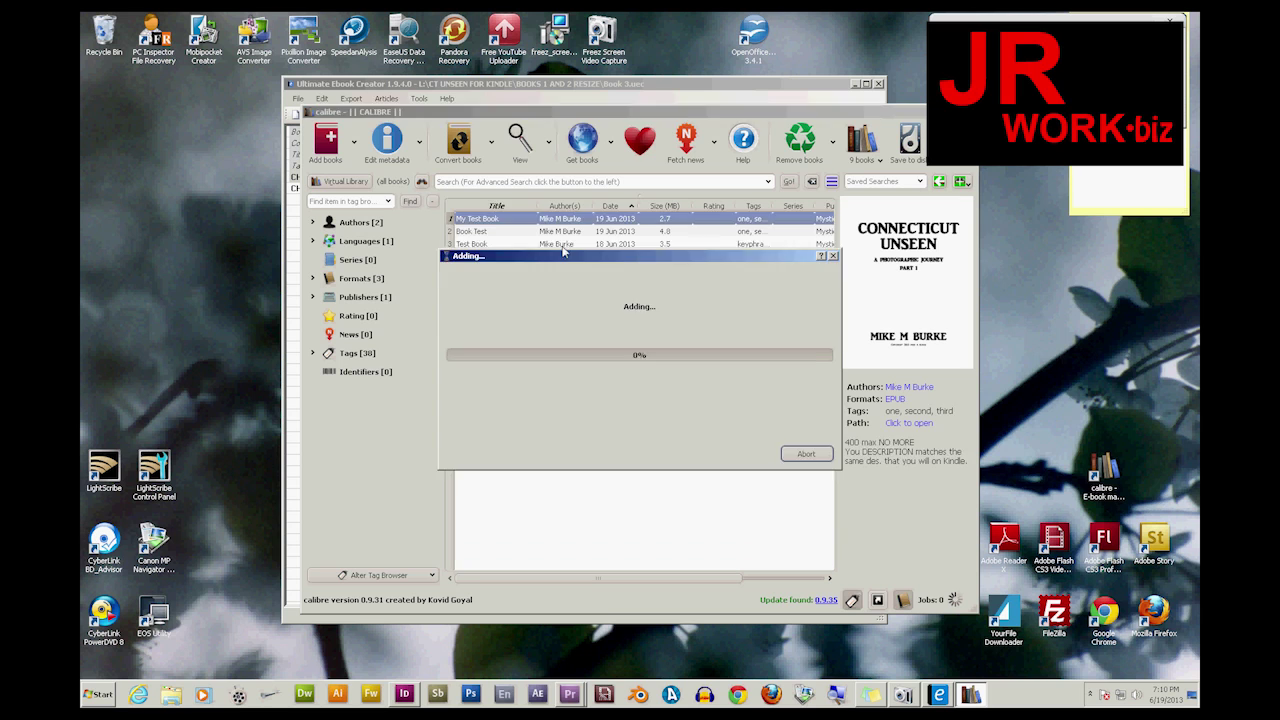
# - Open "A Book Test" in calibre's E-book Viewer, enlarge the viewer window and page through the cover, title page, contents and photo pages
pyautogui.doubleClick(497, 220)
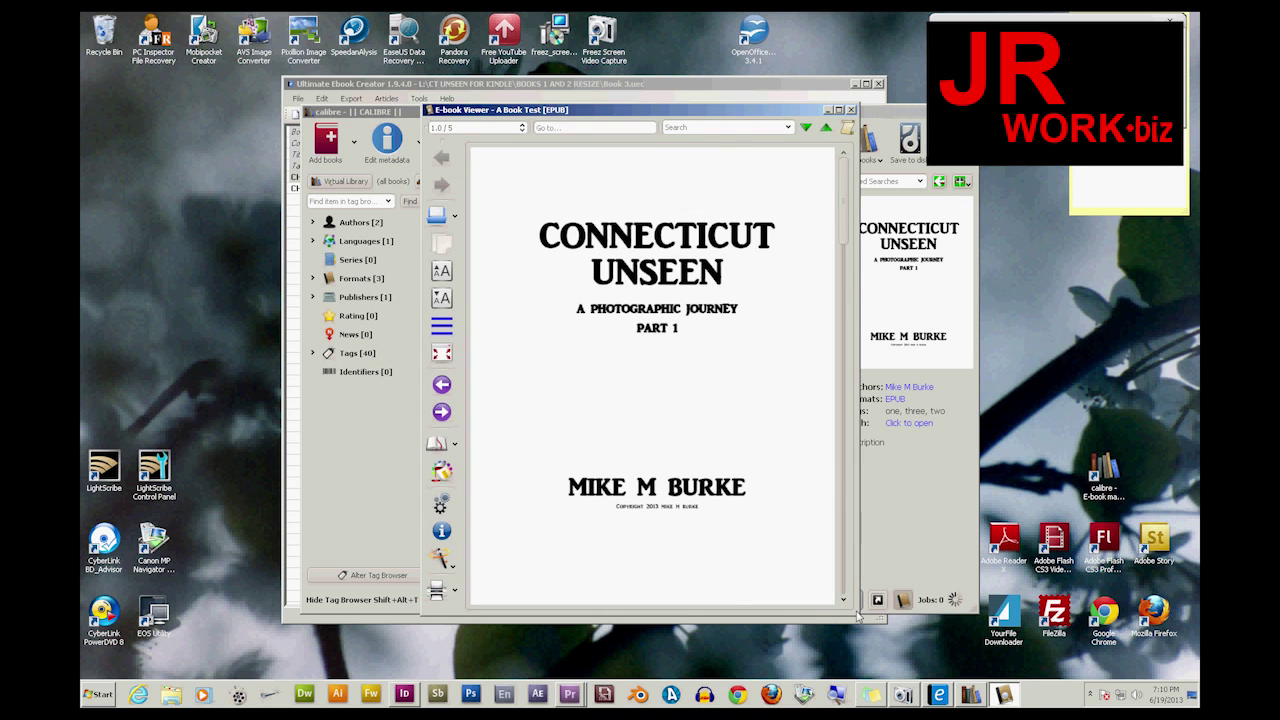
pyautogui.moveTo(857, 615); pyautogui.dragTo(915, 655)
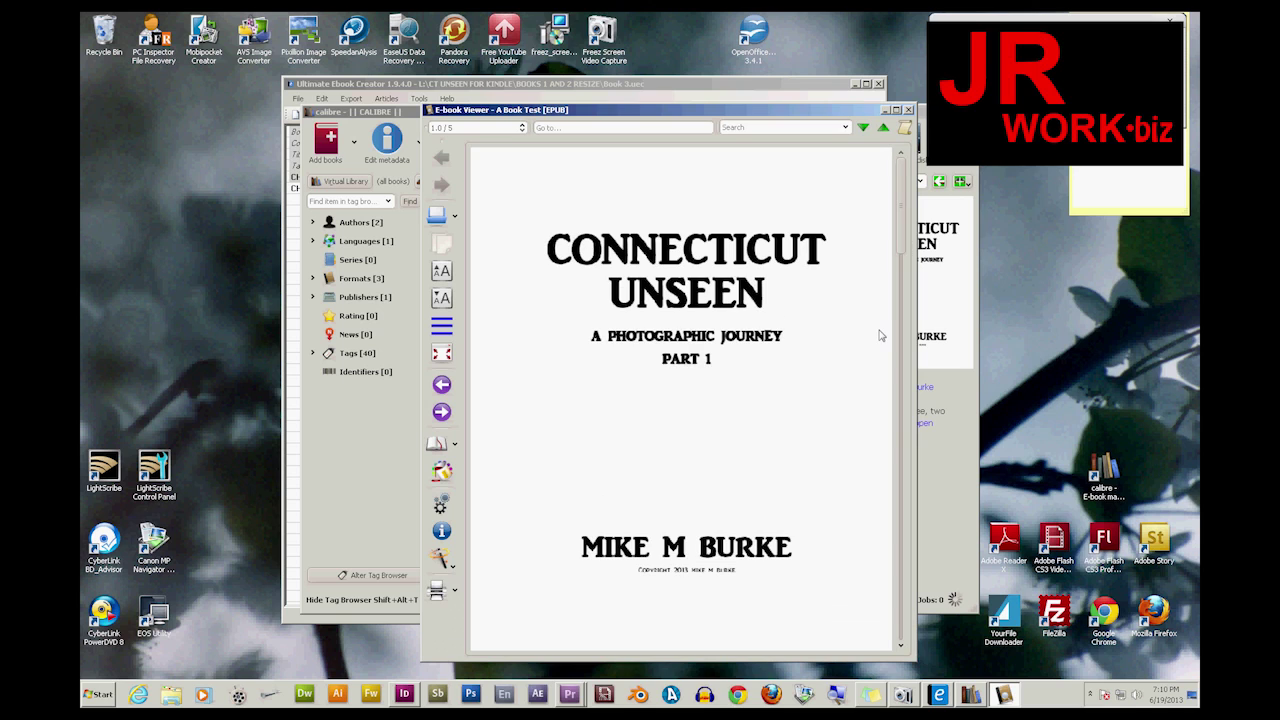
pyautogui.scroll(-1, 896, 340)
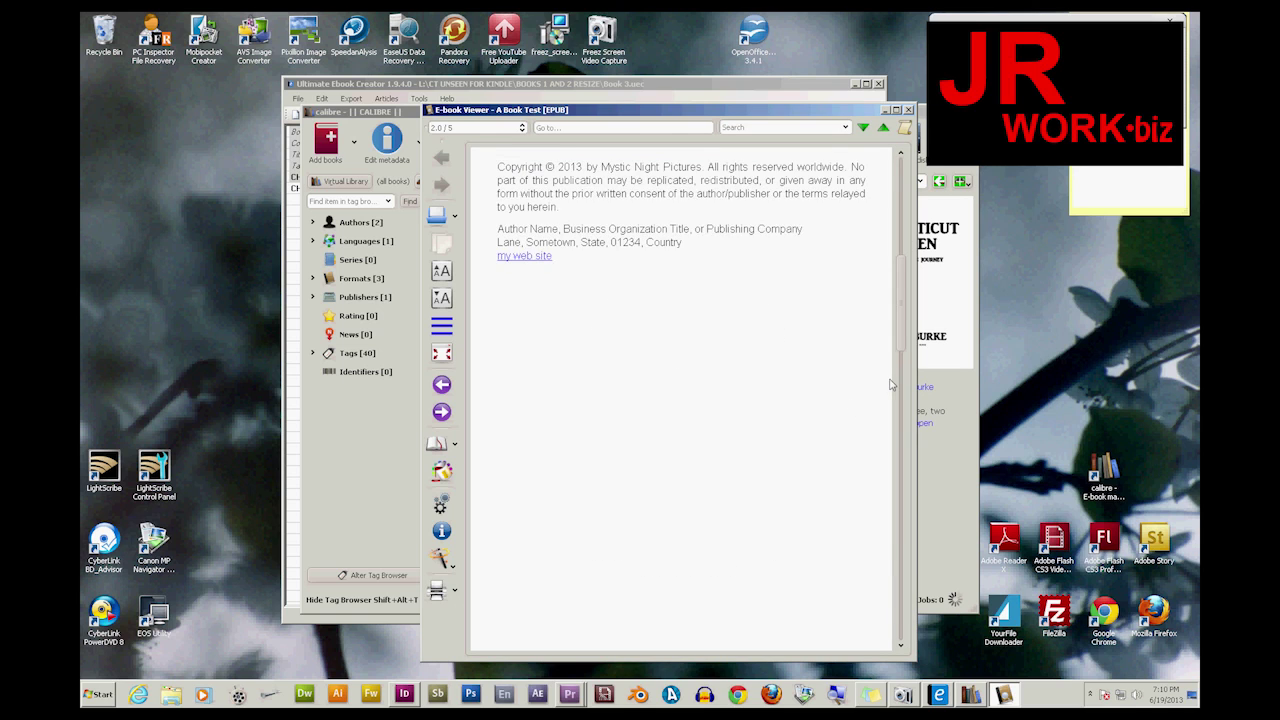
pyautogui.scroll(-1, 848, 406)
pyautogui.scroll(-1, 848, 406)
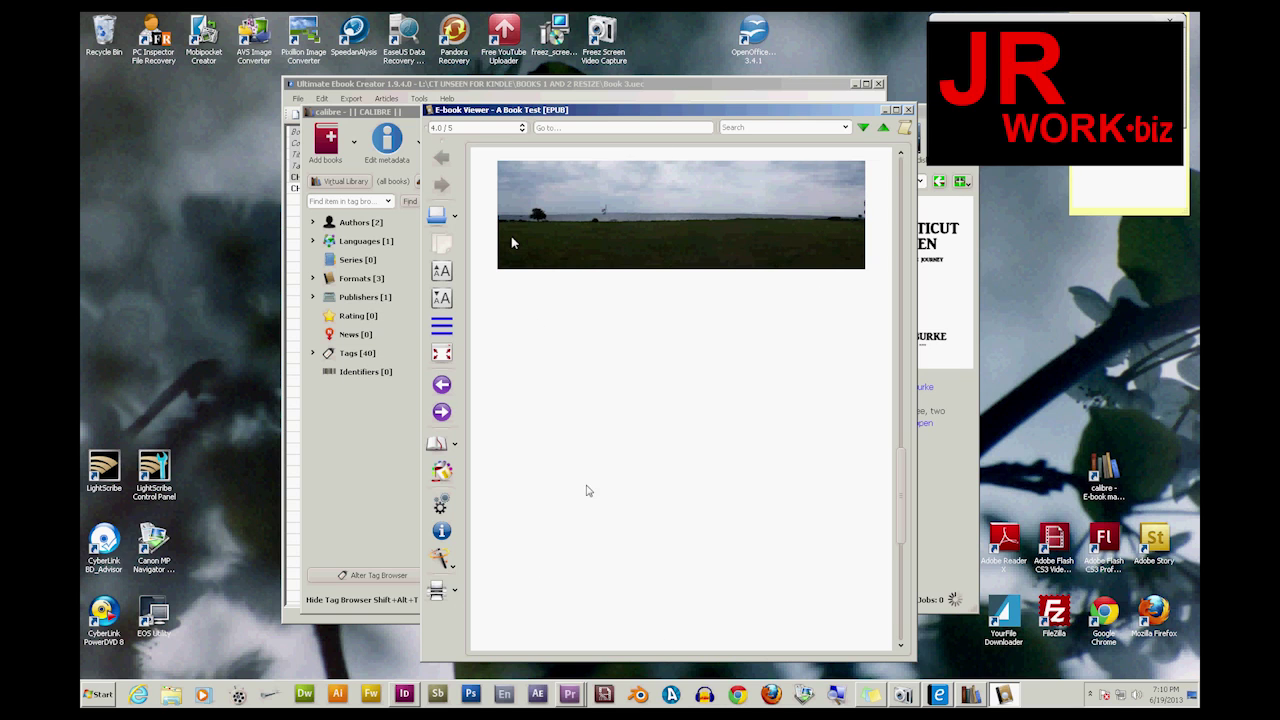
pyautogui.scroll(-1, 656, 400)
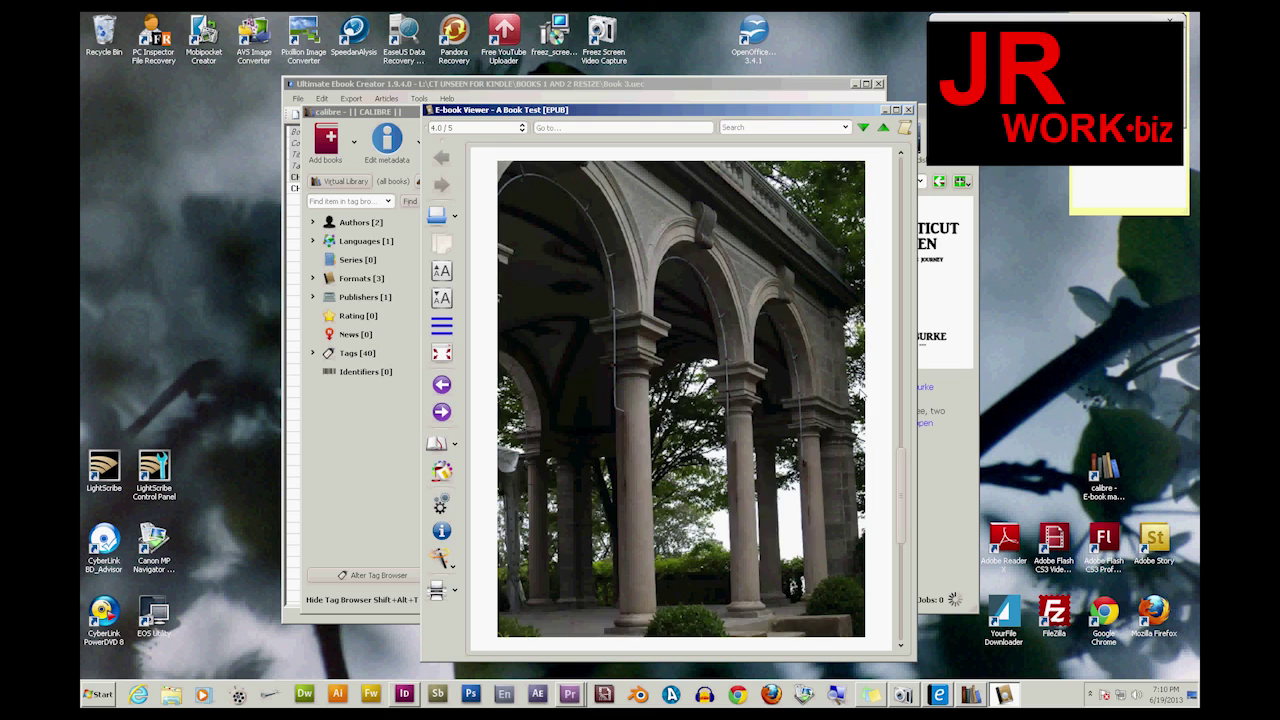
pyautogui.scroll(-1, 857, 400)
pyautogui.scroll(3, 857, 400)
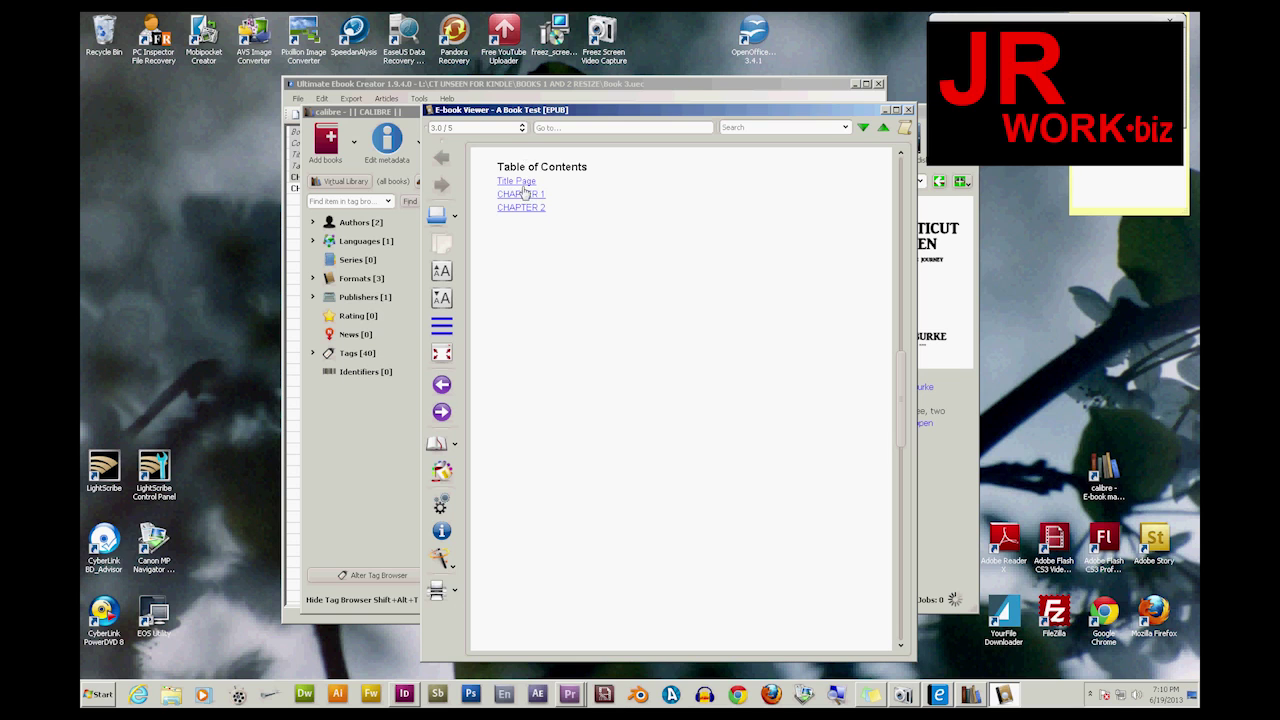
# - Test the CHAPTER 1 and CHAPTER 2 links in the table of contents, and close the viewer and calibre
pyautogui.click(524, 198)
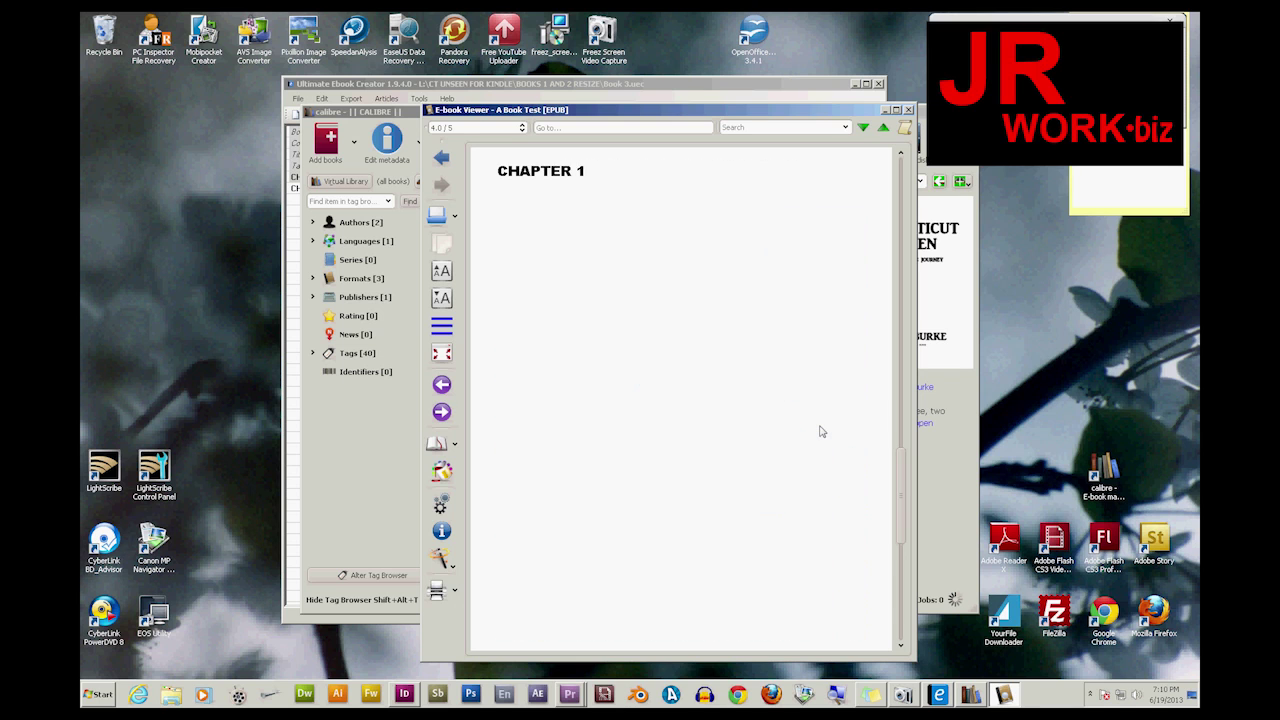
pyautogui.press('pageup')
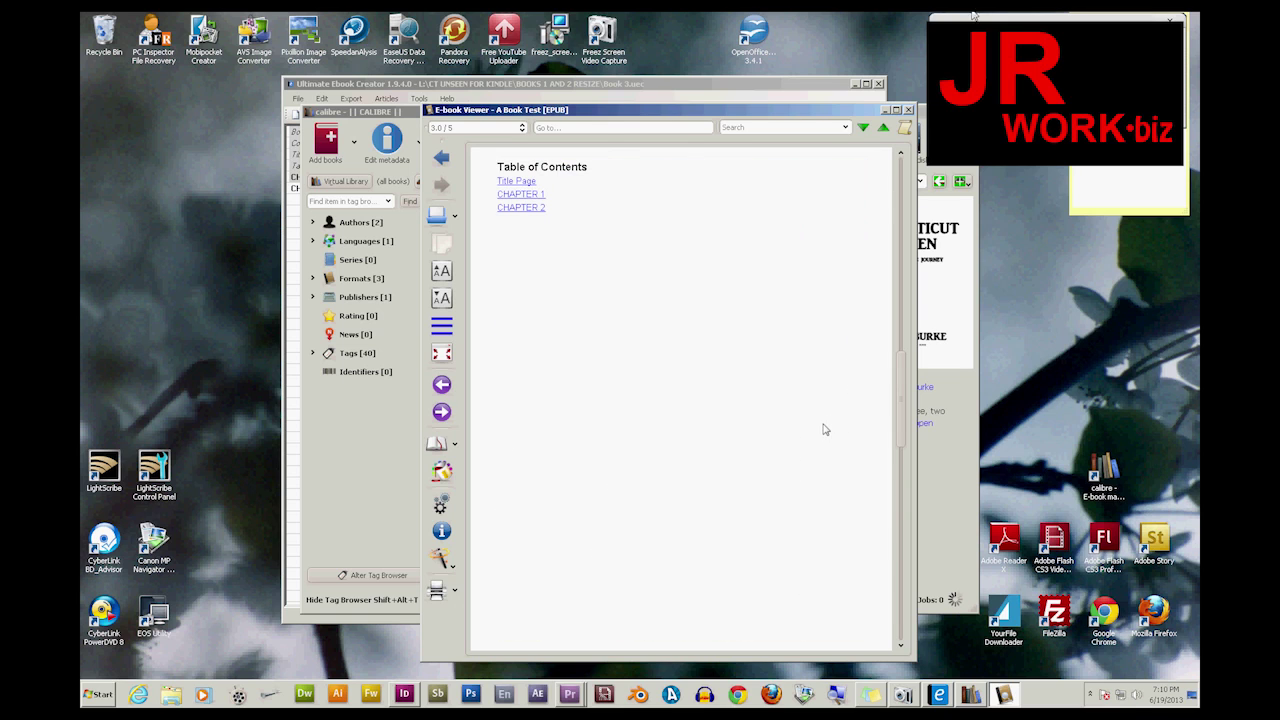
pyautogui.click(530, 208)
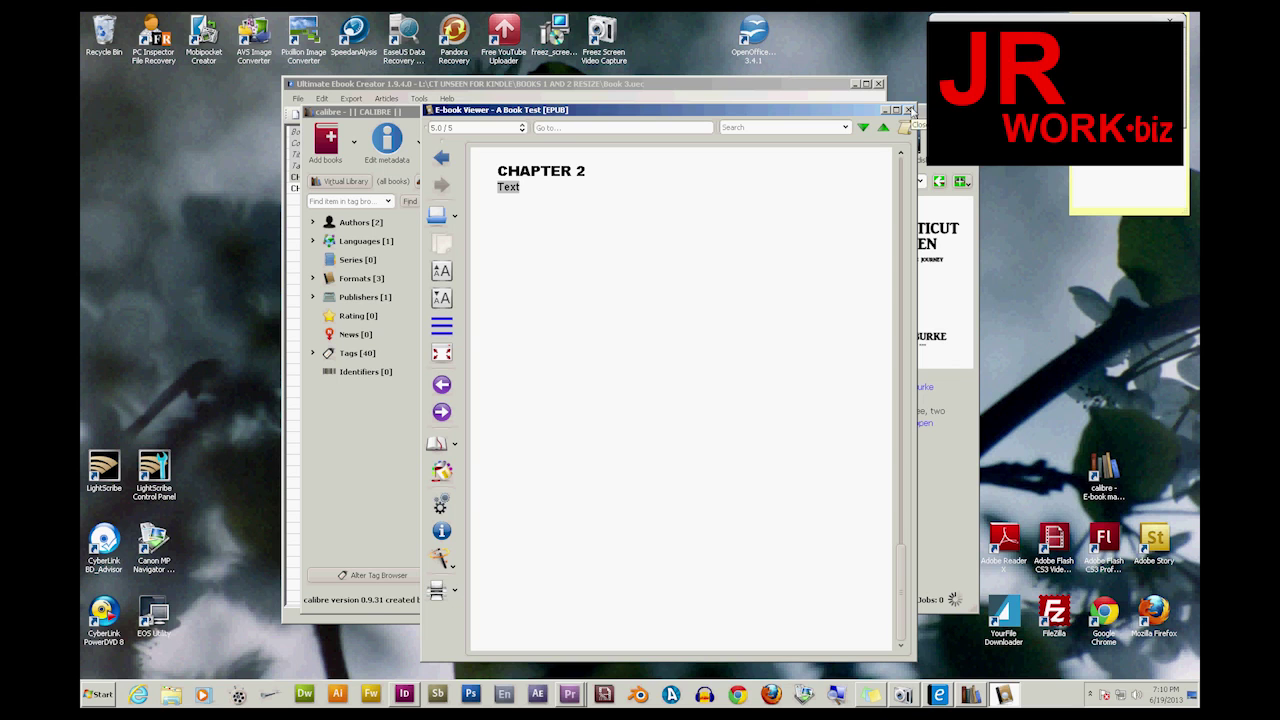
pyautogui.click(909, 110)
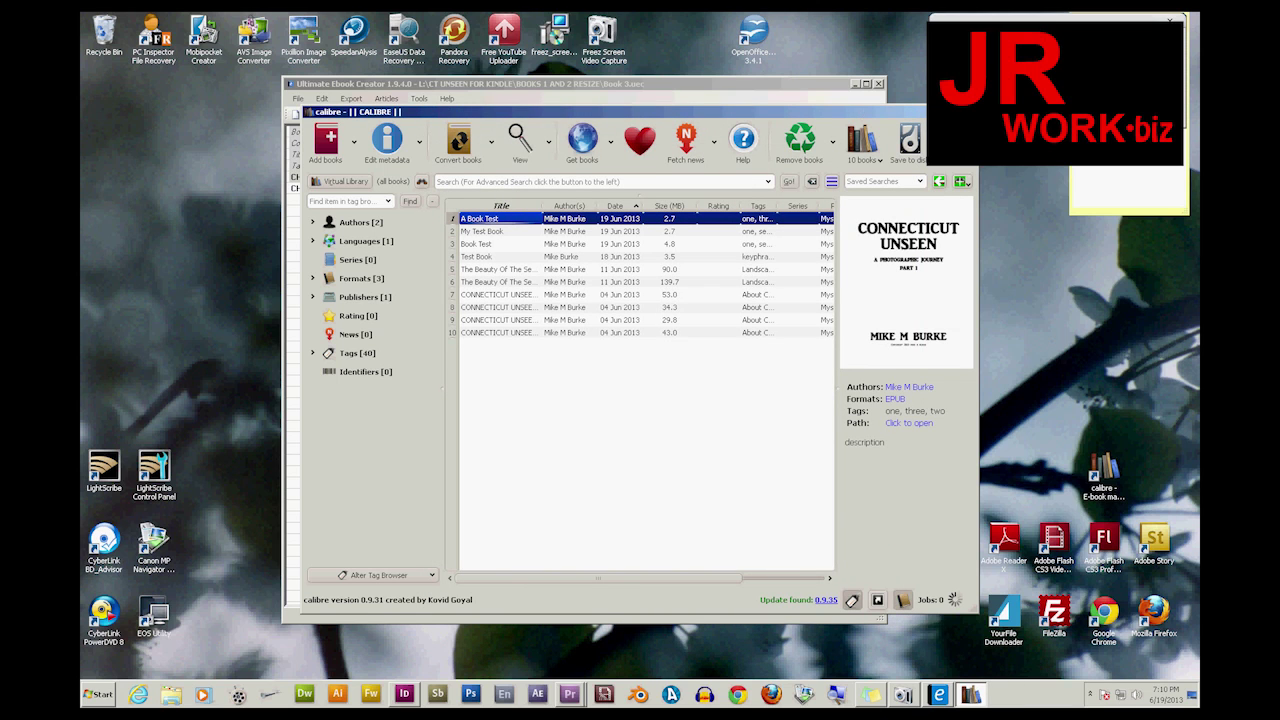
pyautogui.hotkey('alt', 'F4')
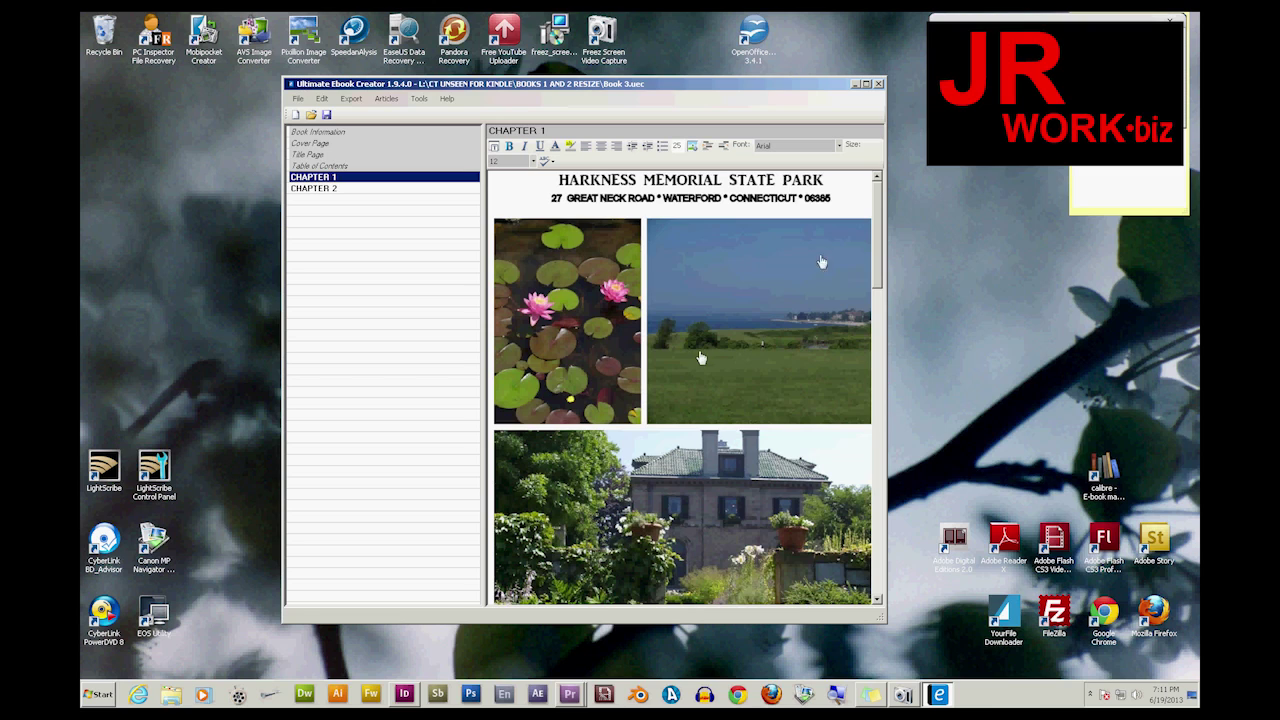
# - Review the photo pages of CHAPTER 1 down to the garden statue in Ultimate Ebook Creator
pyautogui.scroll(-10, 855, 403)
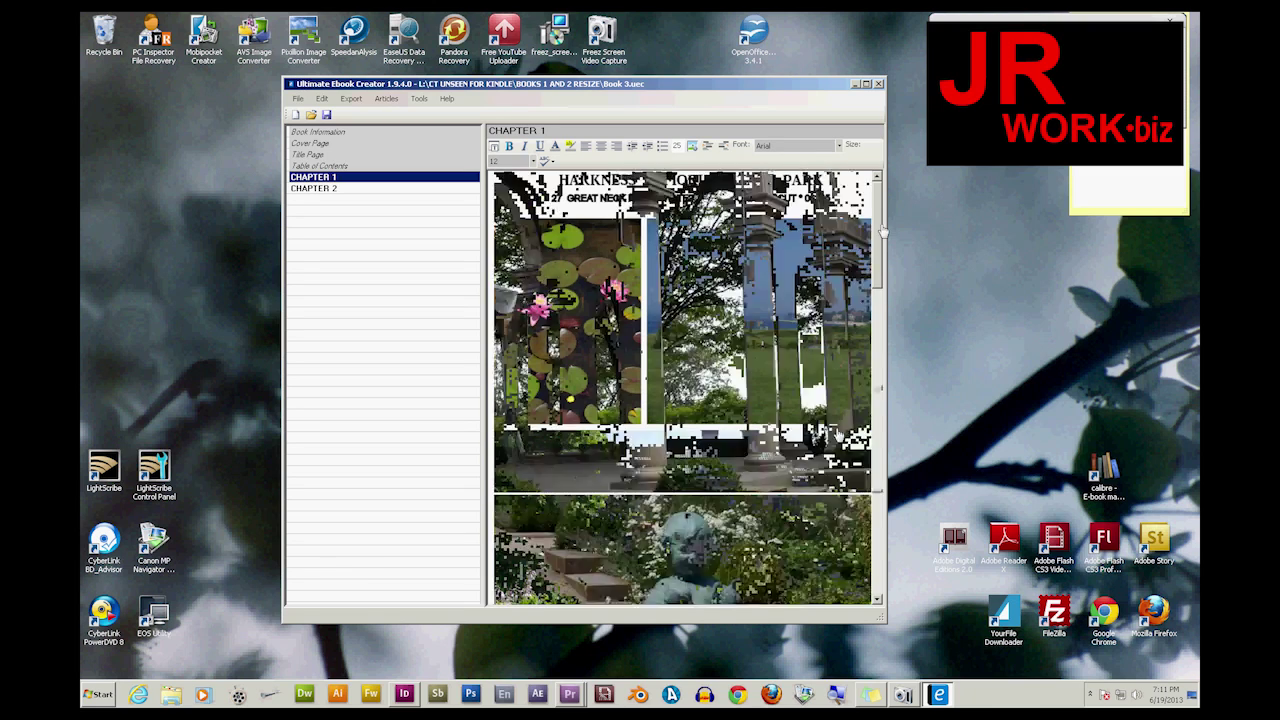
pyautogui.scroll(-6, 855, 403)
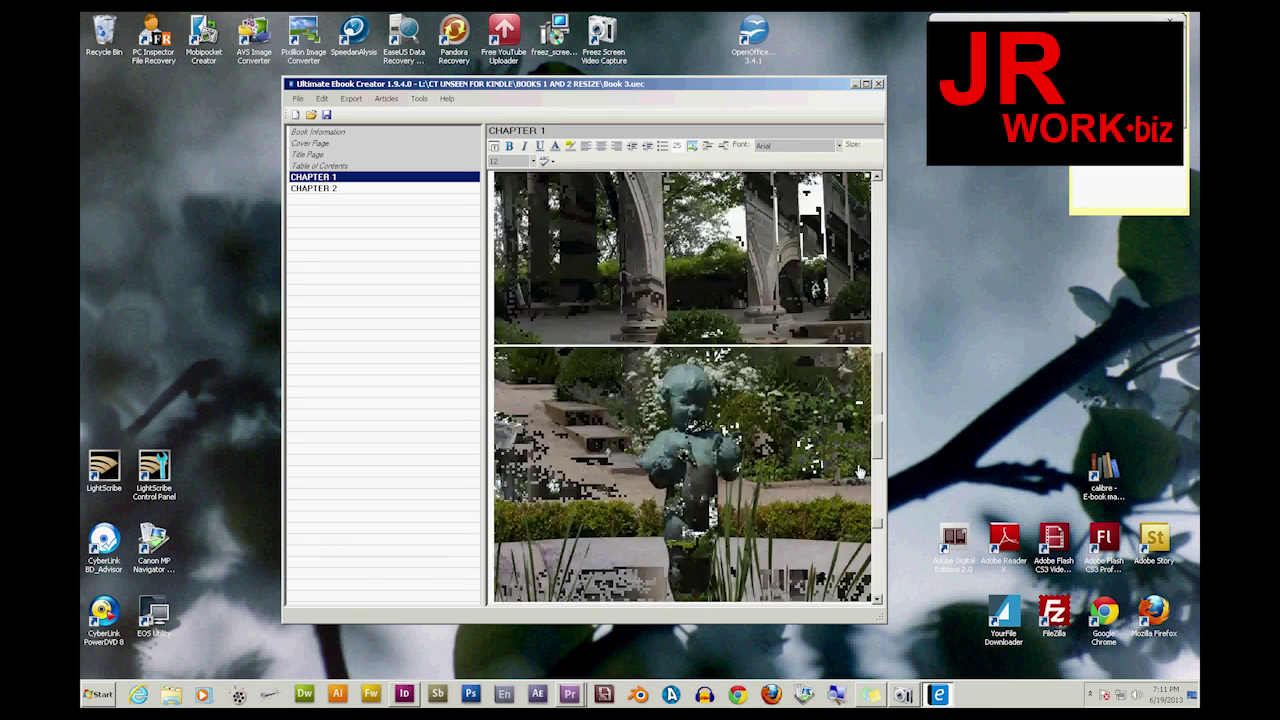
pyautogui.scroll(-1, 857, 486)
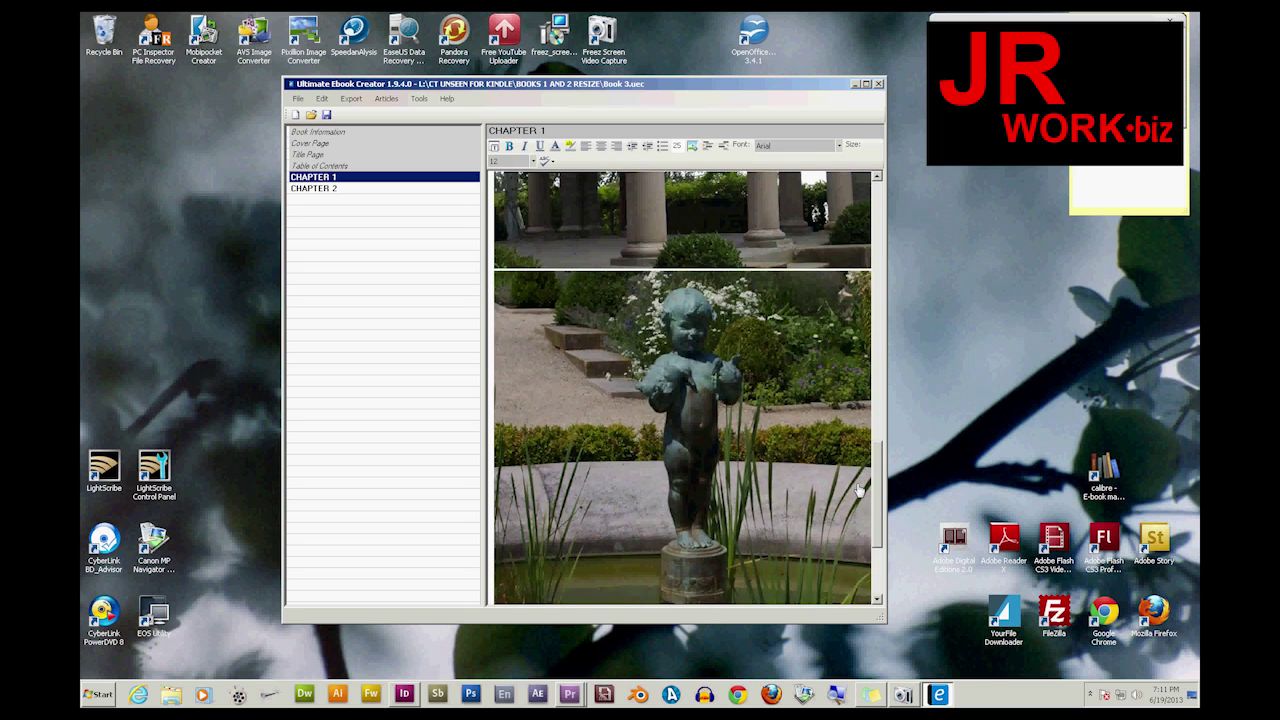
pyautogui.scroll(-4, 857, 490)
pyautogui.scroll(2, 858, 532)
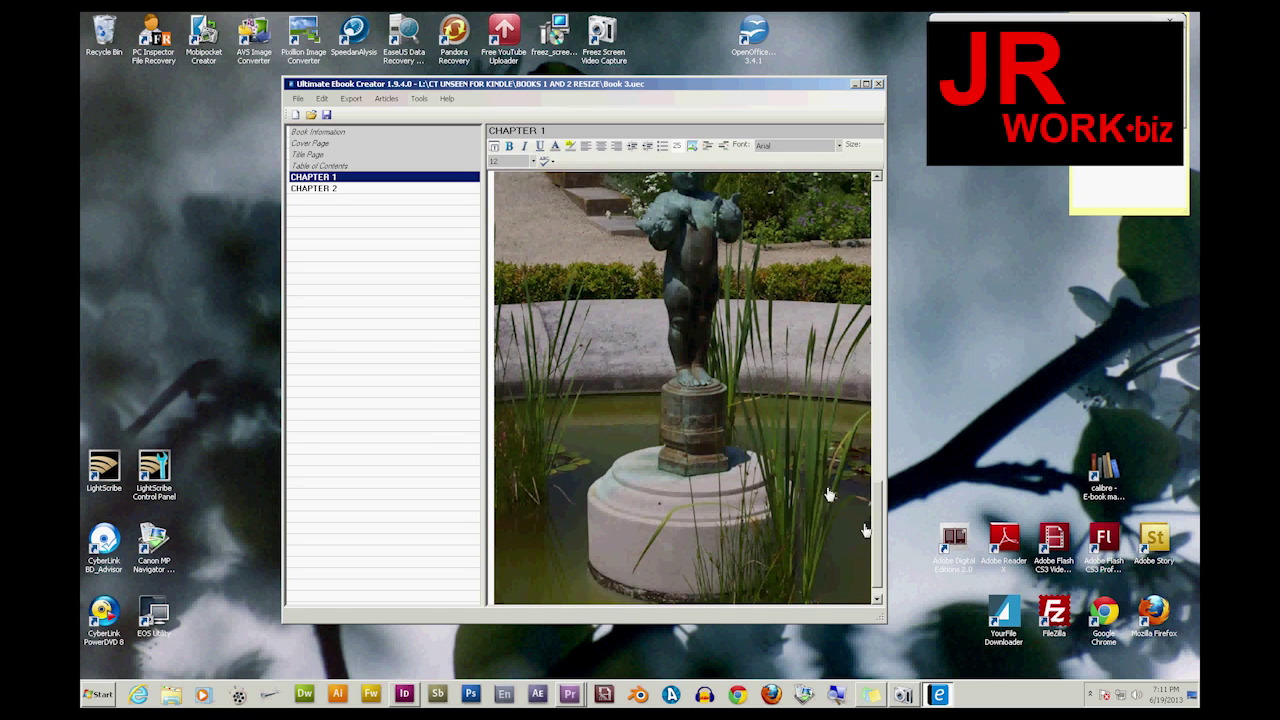